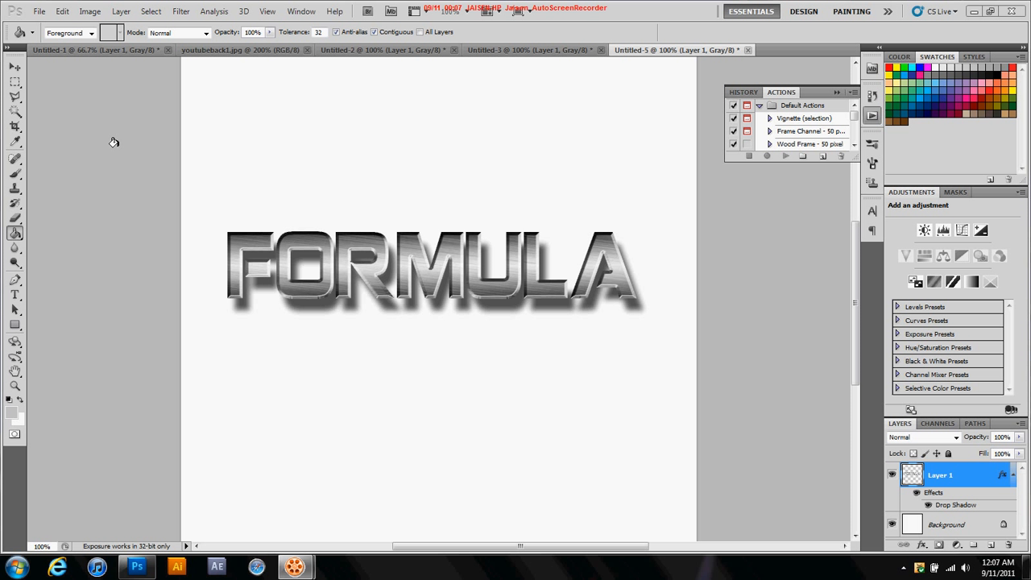
Create a new 800 by 800 pixel, 8-bit grayscale document with a white background
click(39, 11)
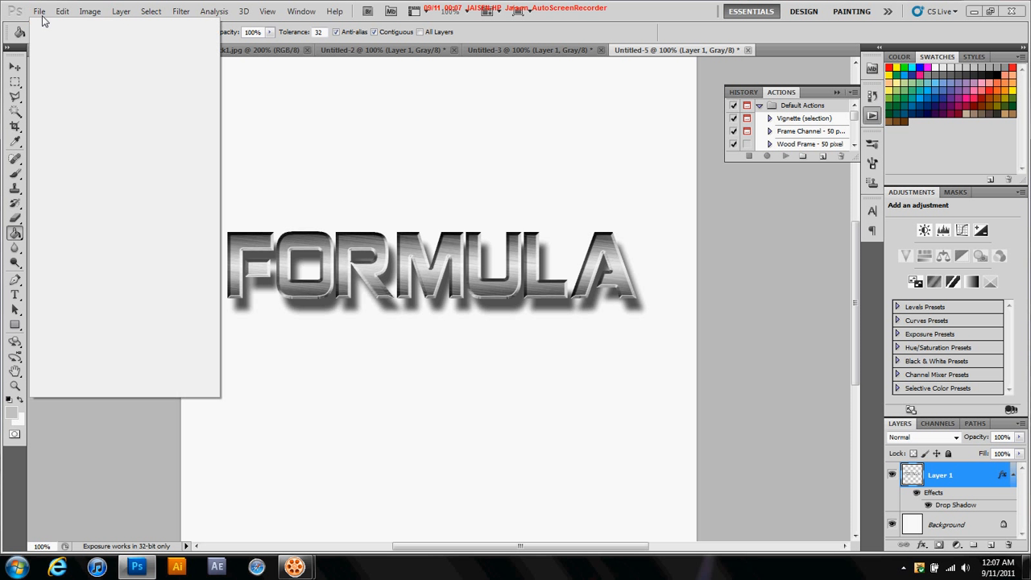
click(46, 27)
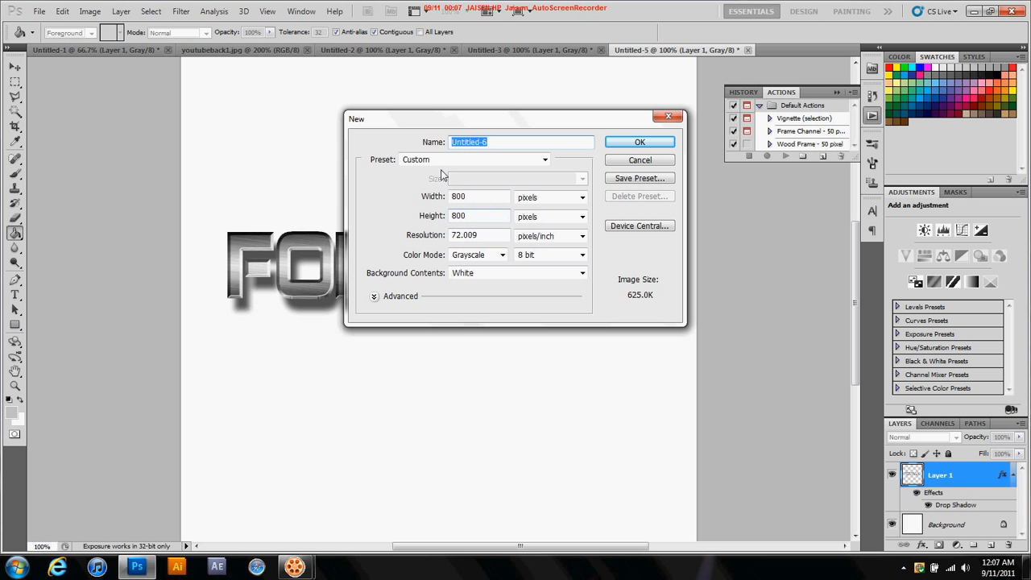
click(619, 145)
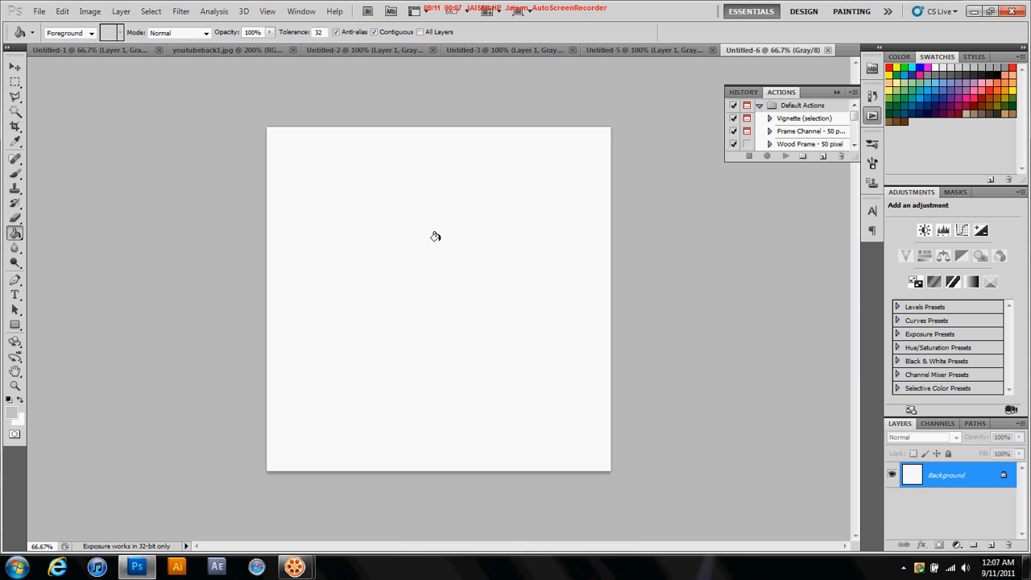
key(ctrl+plus)
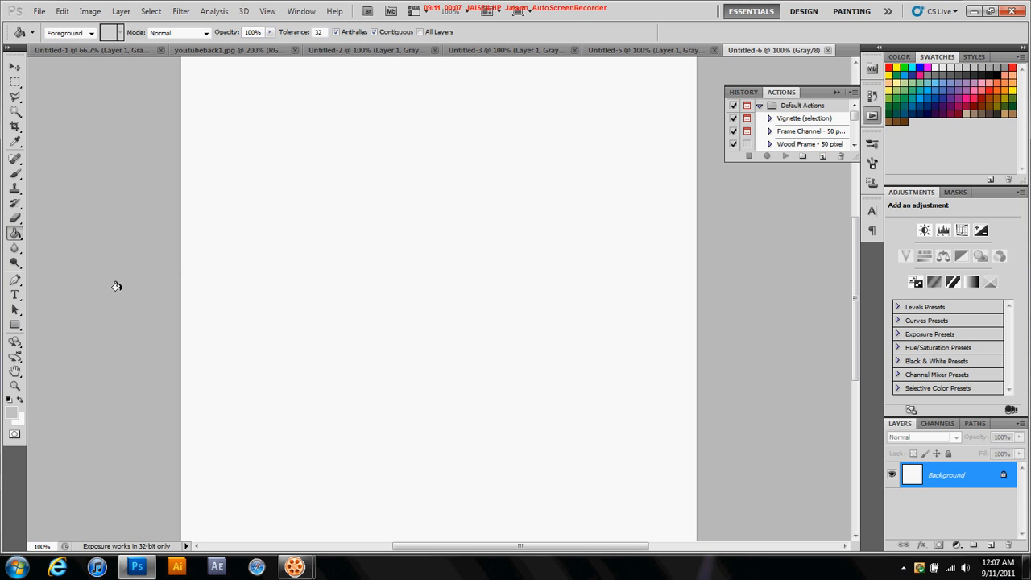
Reset the colours to their defaults and add the word FORMULA in black 72 pt Coalition type near the canvas's left side
click(9, 400)
click(15, 295)
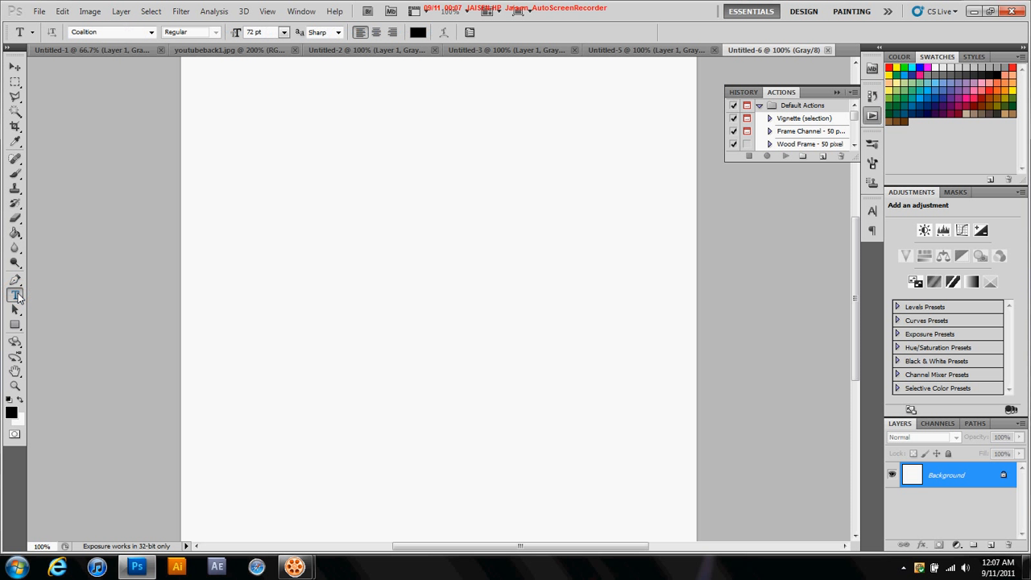
click(224, 283)
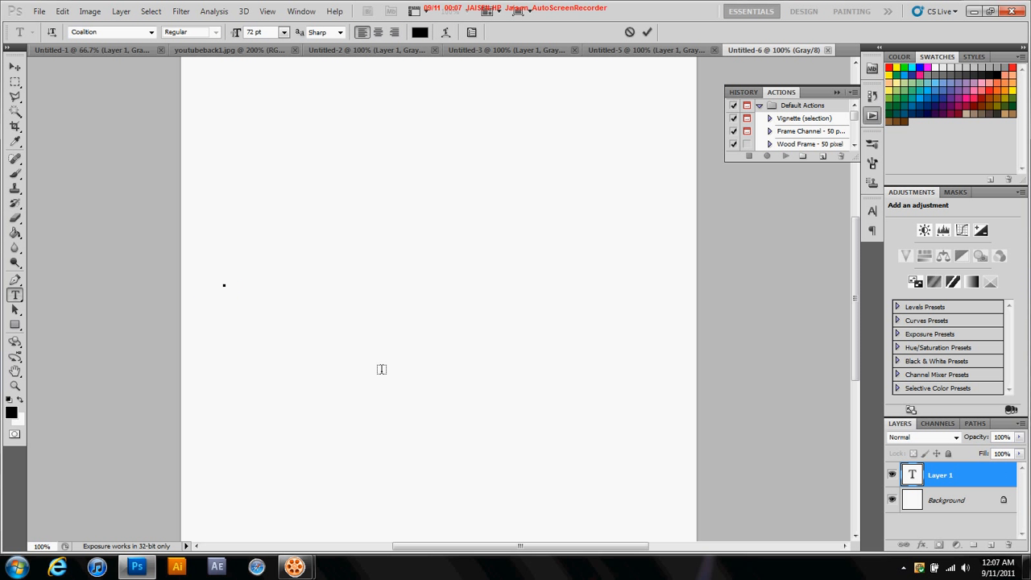
text(F)
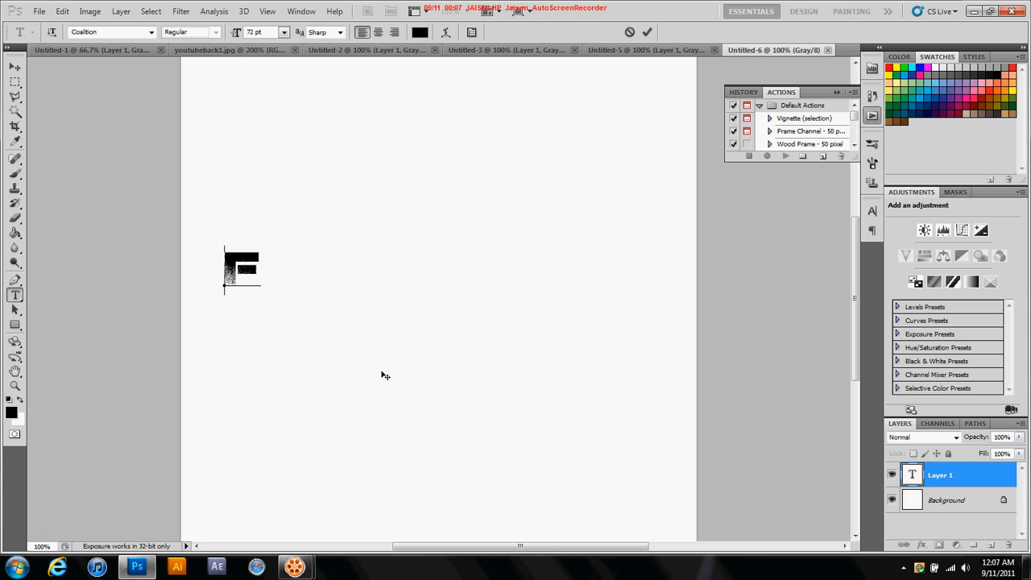
text(IRE)
text(MU)
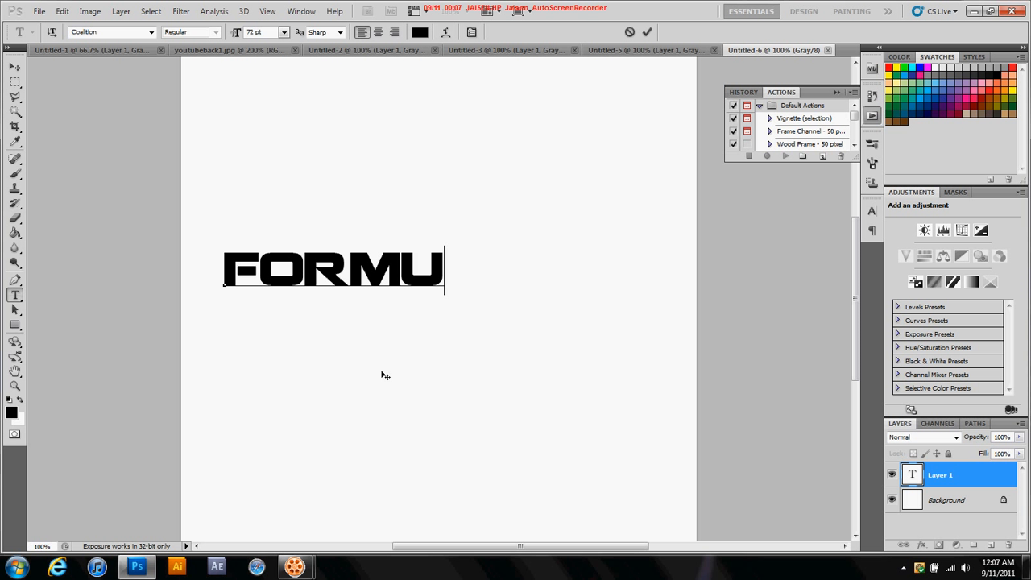
text(LA)
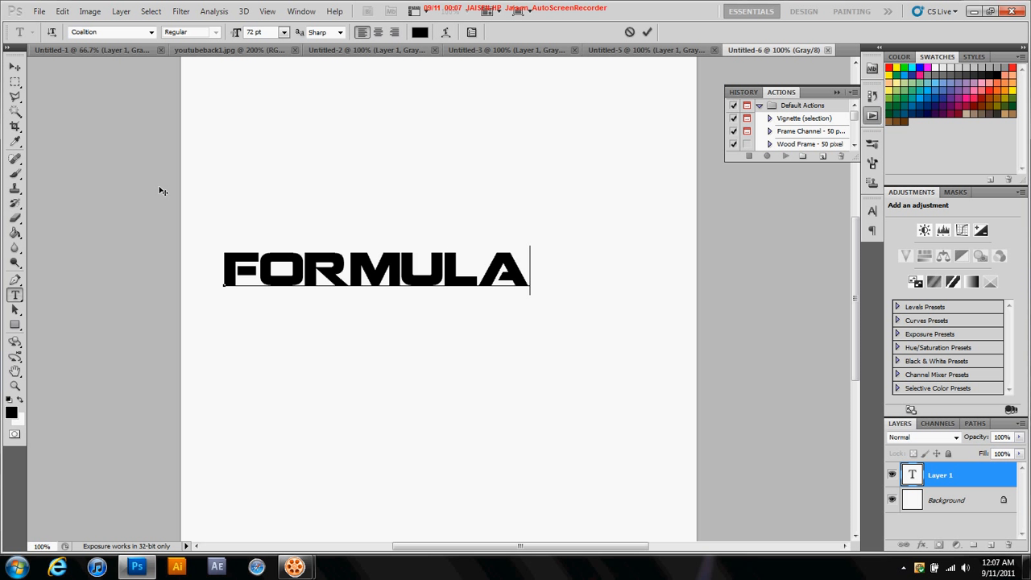
Move the FORMULA text slightly to the right, scale it to about 138%, and apply the transformation
click(14, 67)
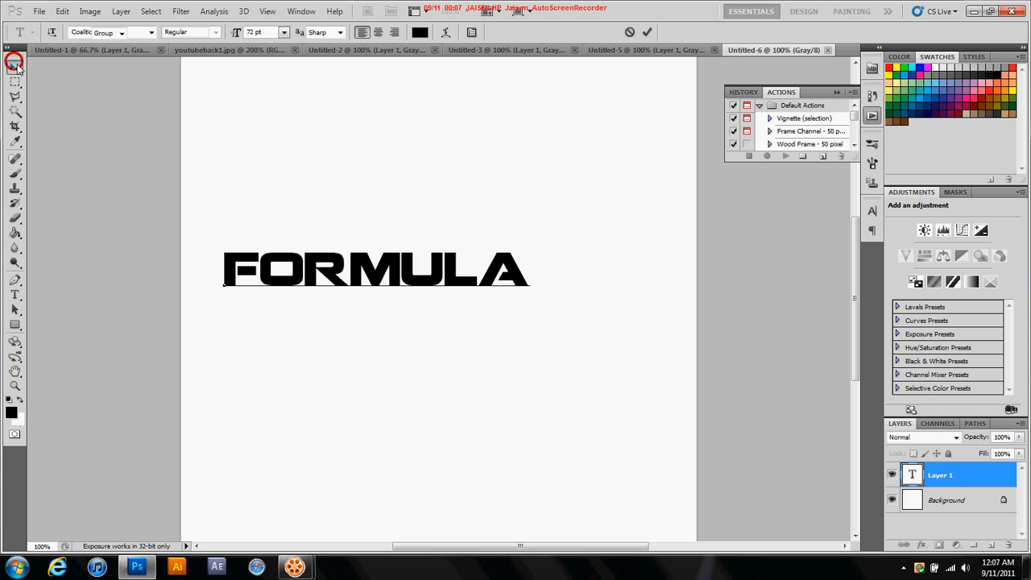
drag(263, 266, 290, 266)
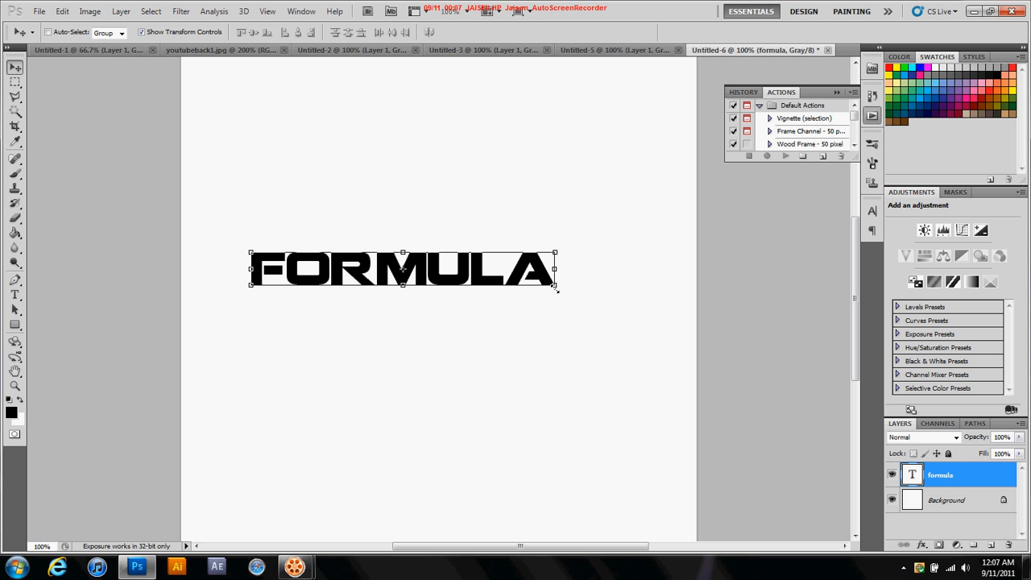
click(555, 286)
drag(562, 295, 661, 368)
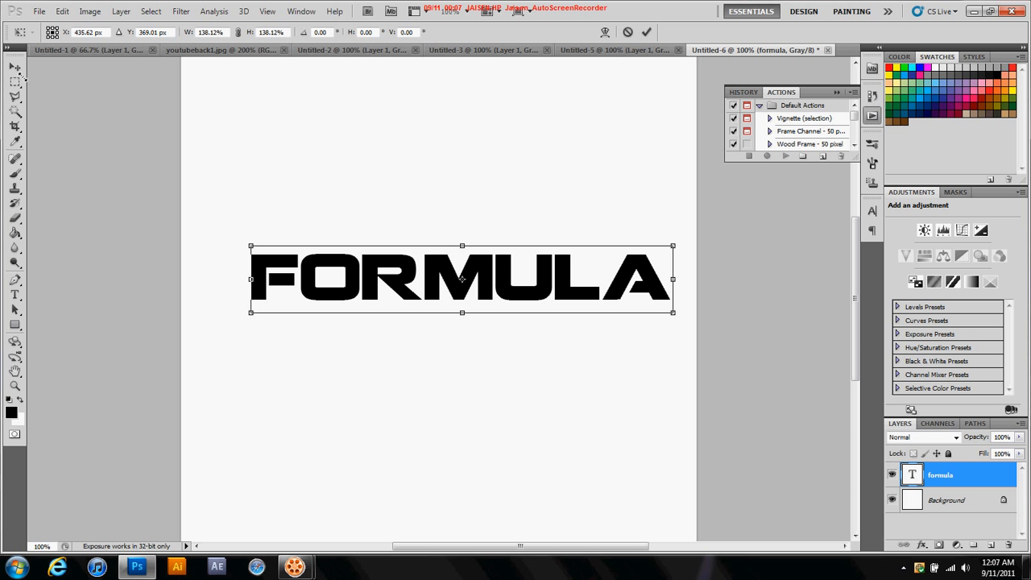
click(15, 67)
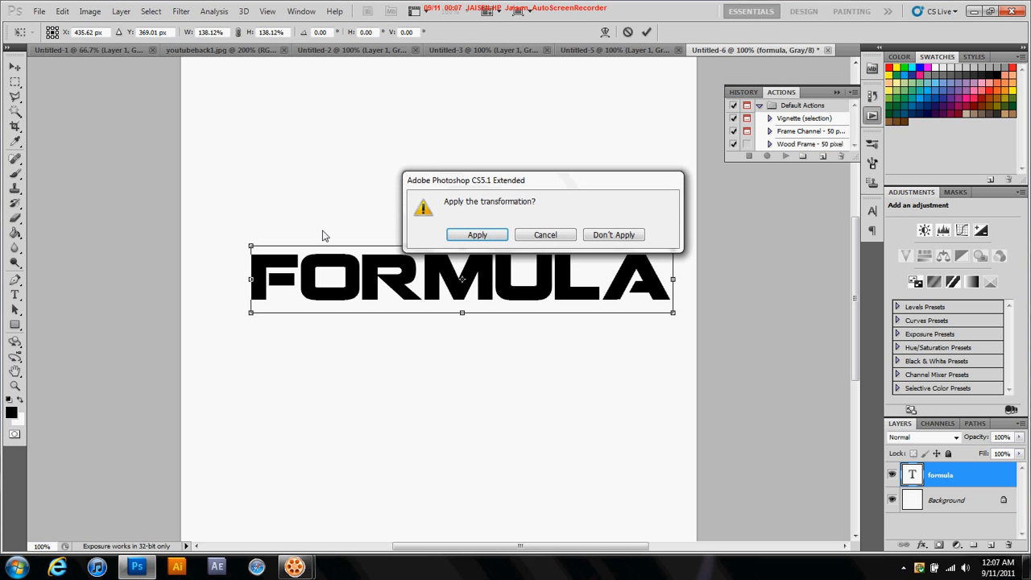
click(463, 234)
drag(520, 280, 488, 254)
click(512, 260)
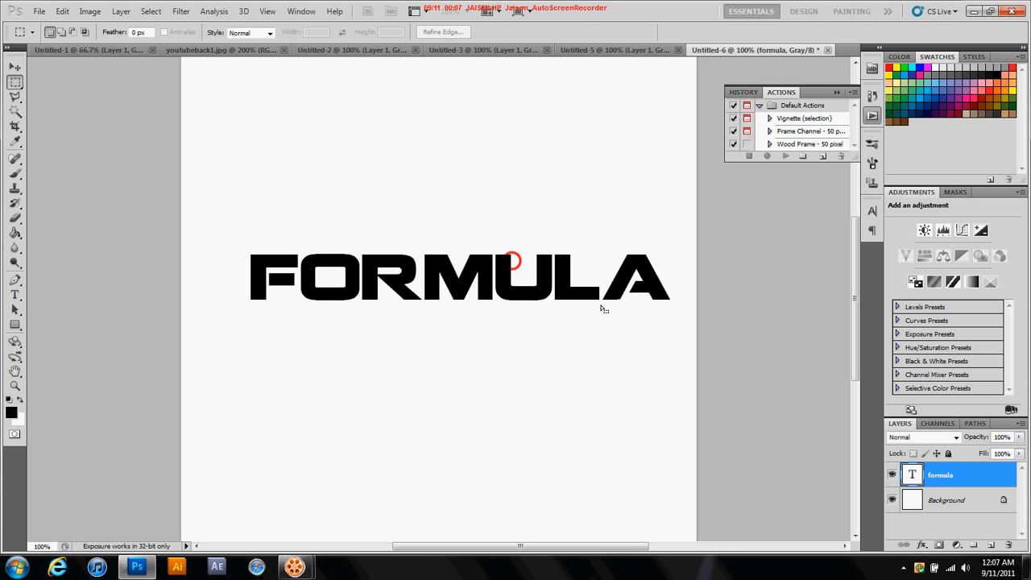
Add a new layer above the text and fill it with the grey colour c3c3c3
click(991, 545)
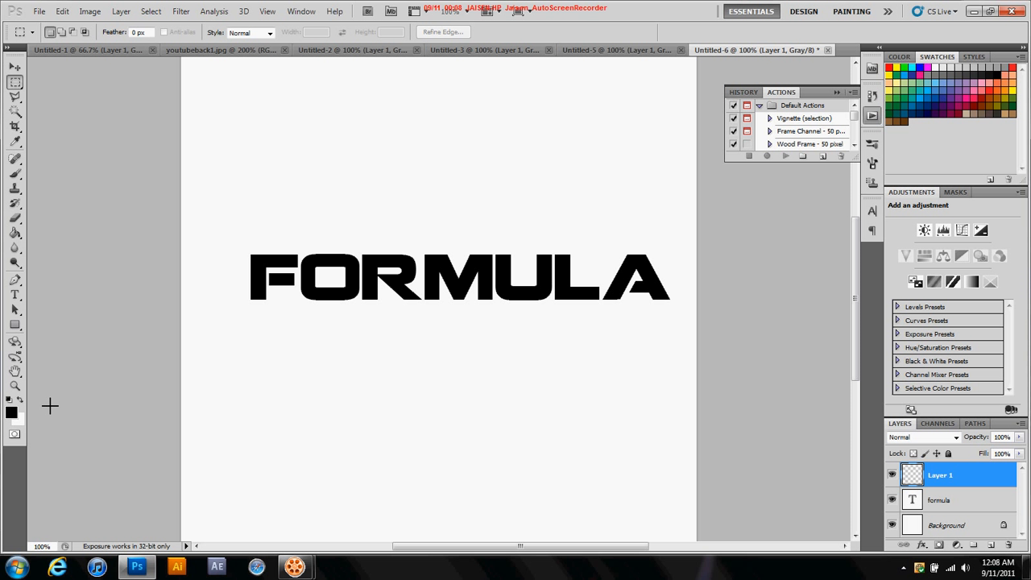
click(10, 411)
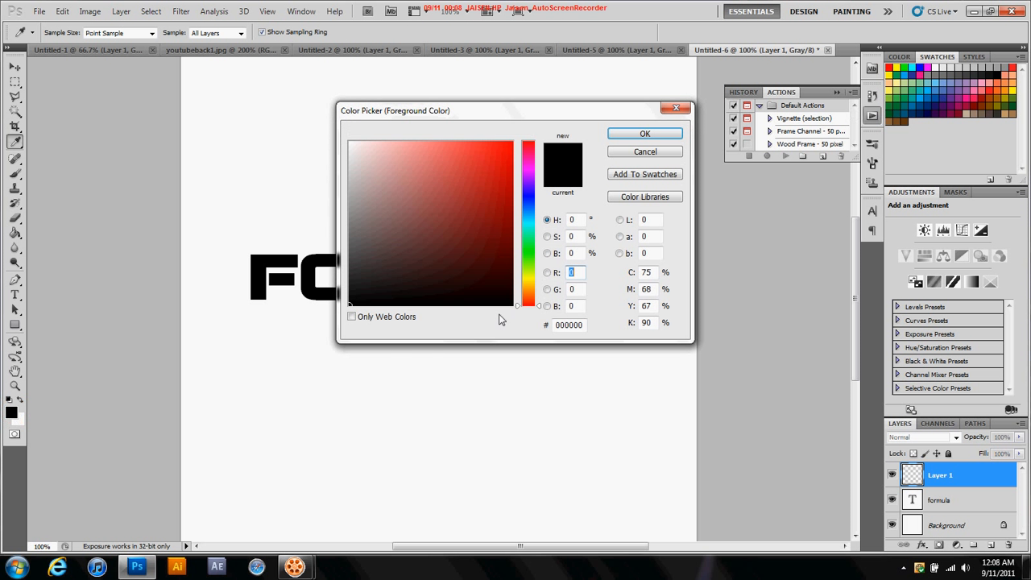
click(583, 324)
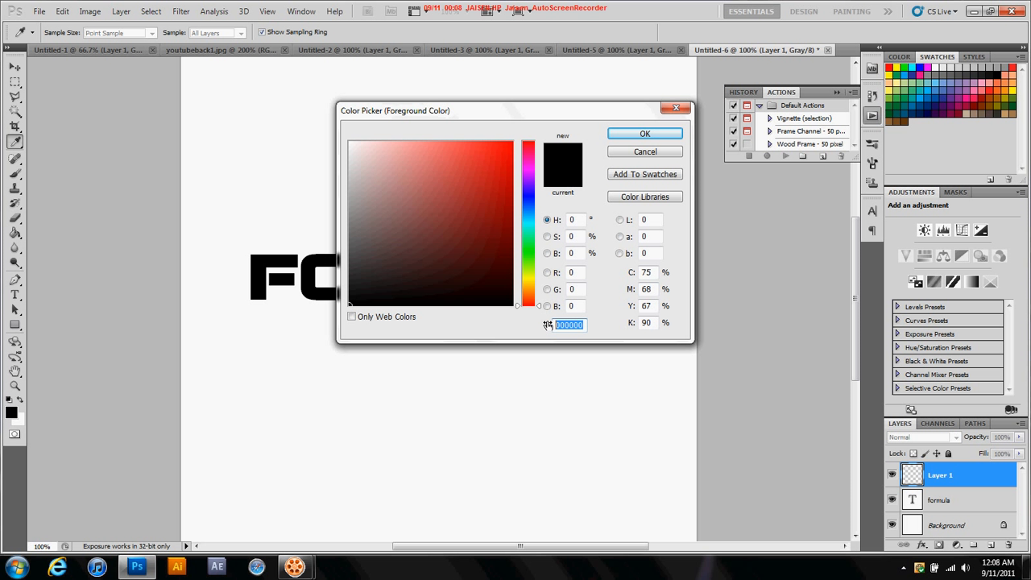
text(c3)
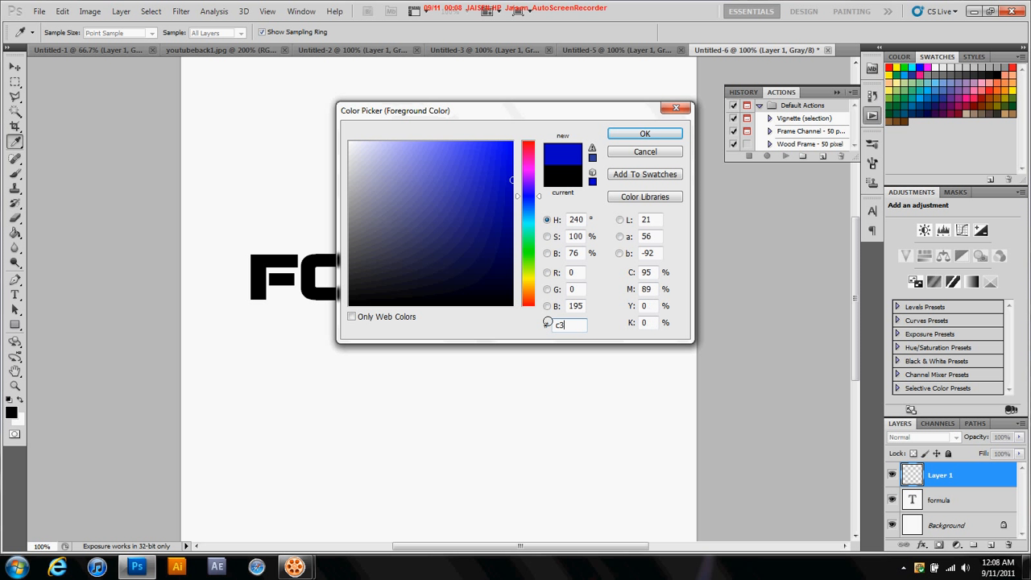
text(c3c3)
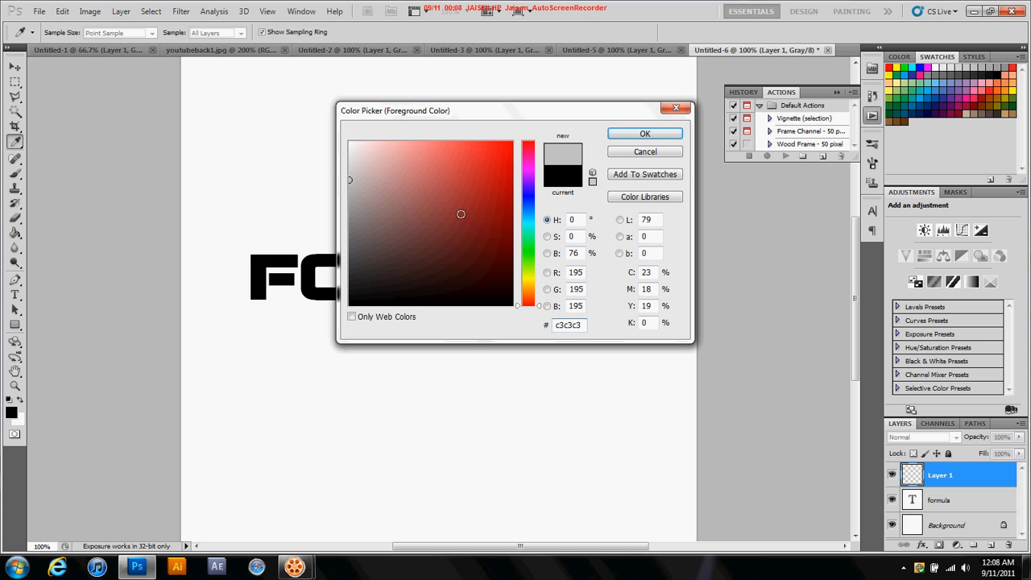
click(641, 137)
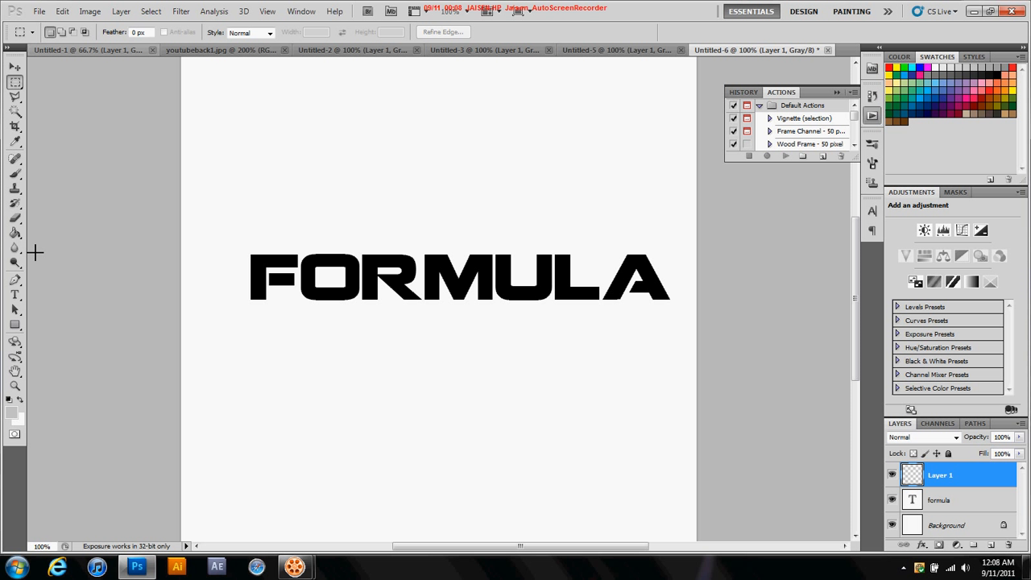
click(15, 232)
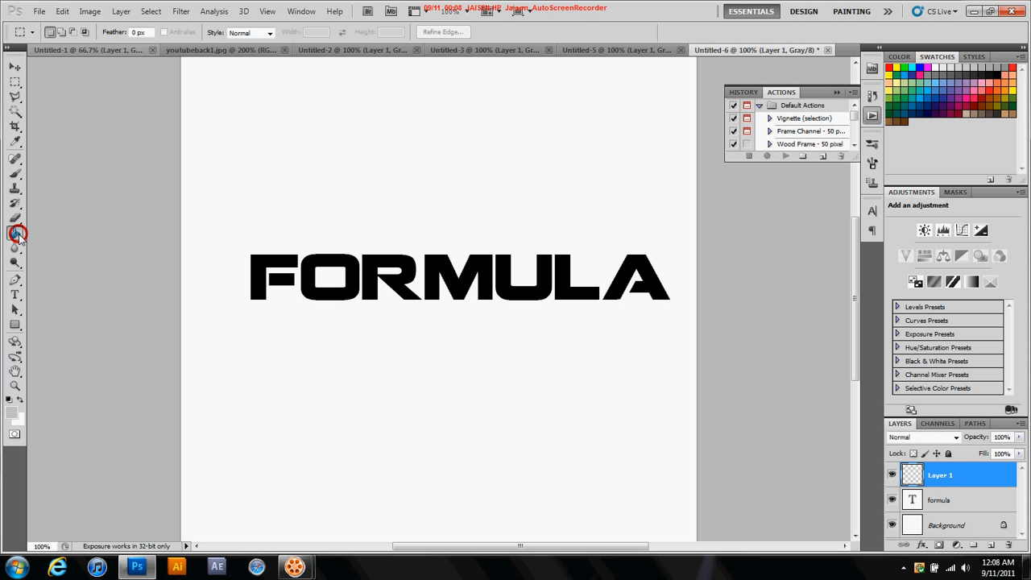
click(247, 188)
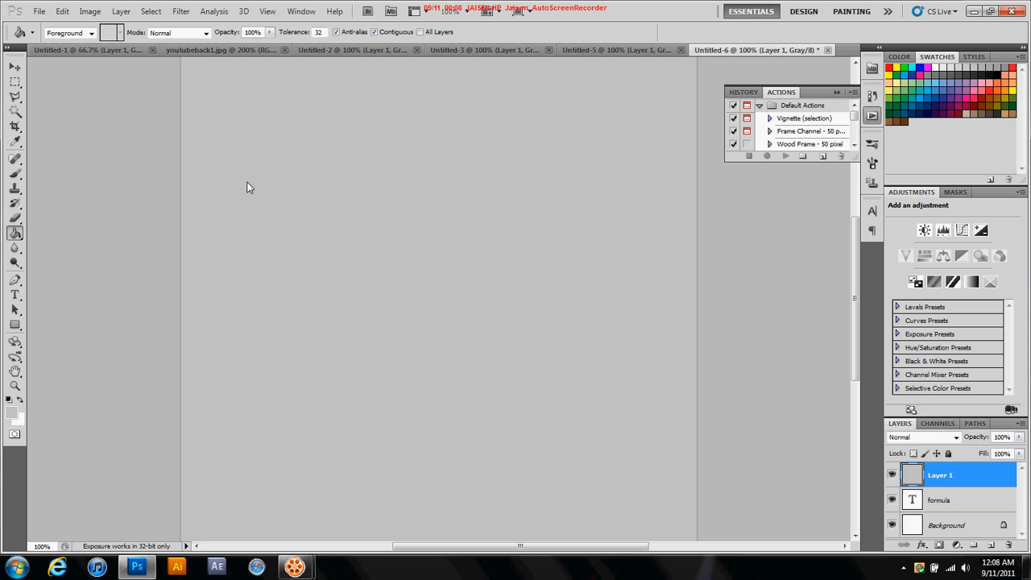
Apply the Add Noise filter to the grey layer with an amount of 400% and Gaussian distribution
click(172, 16)
mouse_move(220, 187)
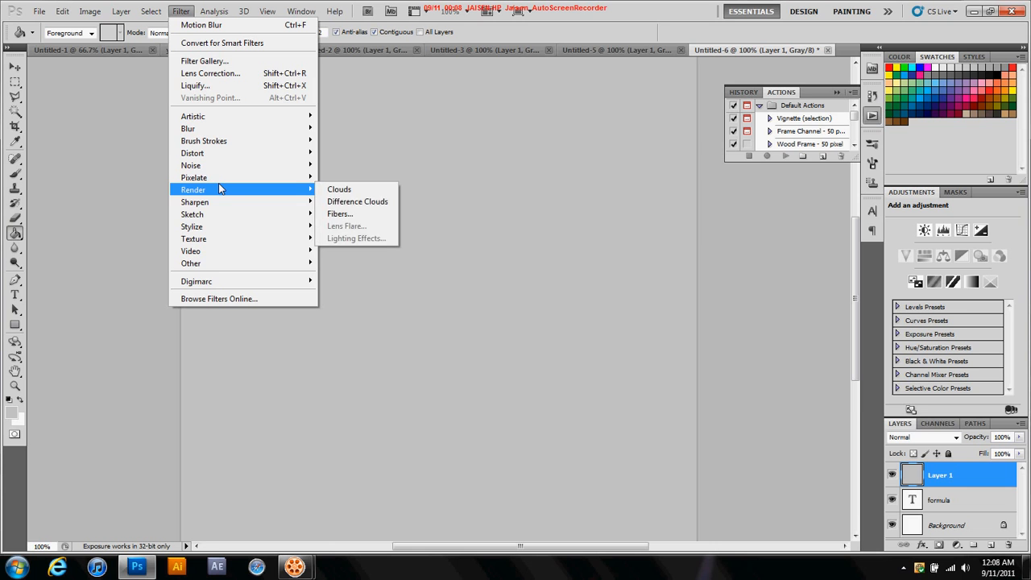
mouse_move(212, 165)
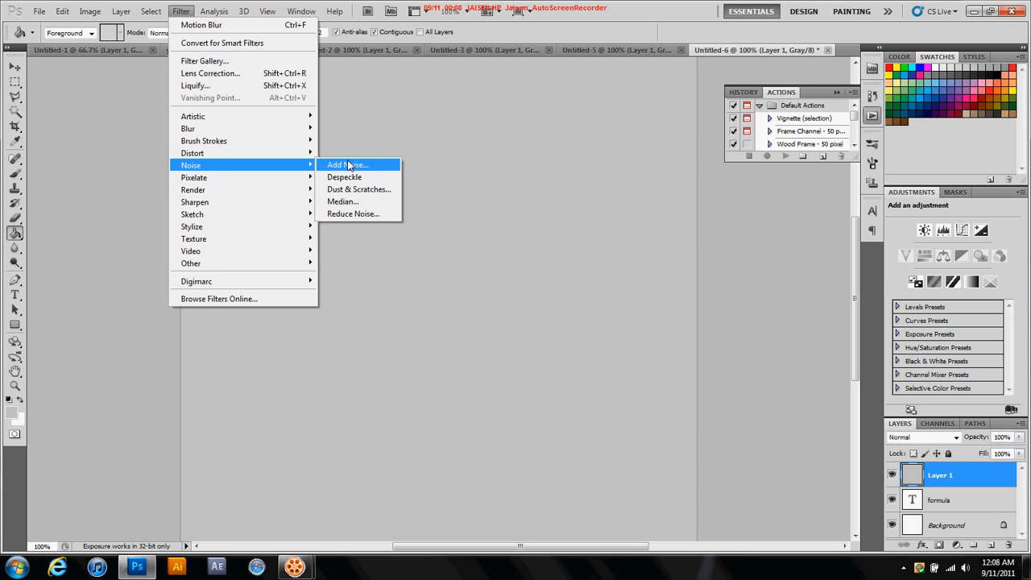
click(347, 165)
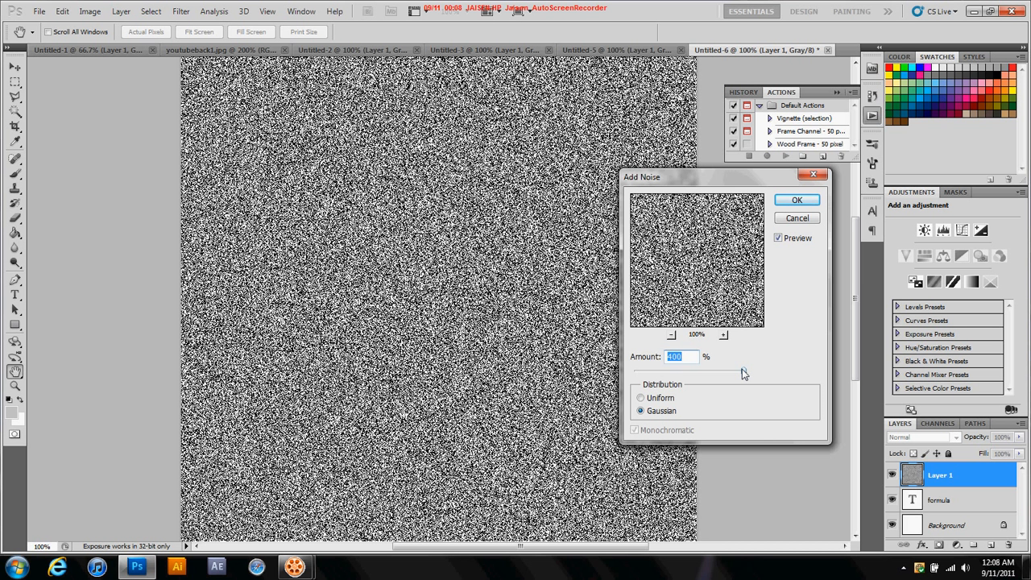
drag(744, 373, 641, 396)
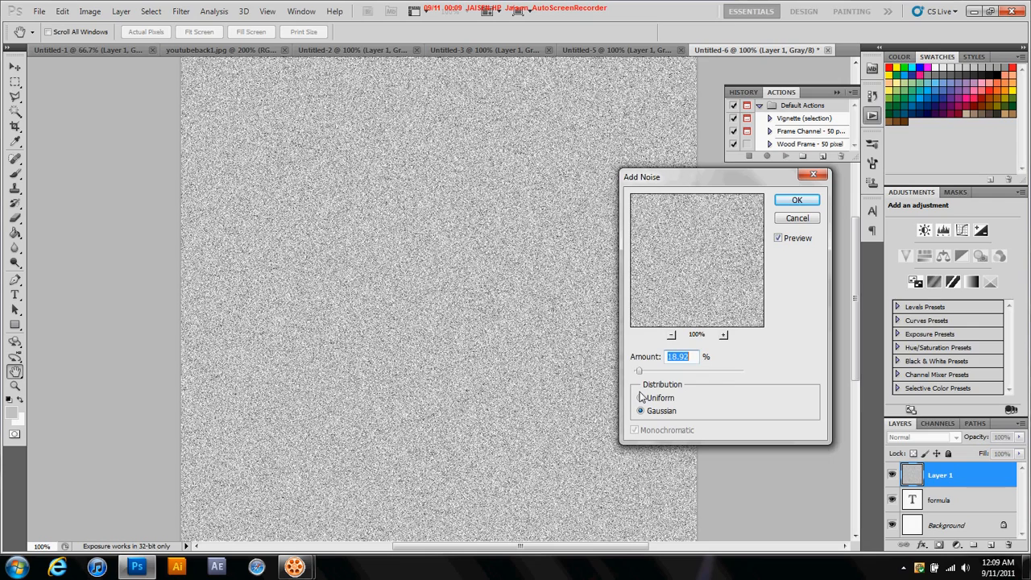
drag(641, 396, 766, 400)
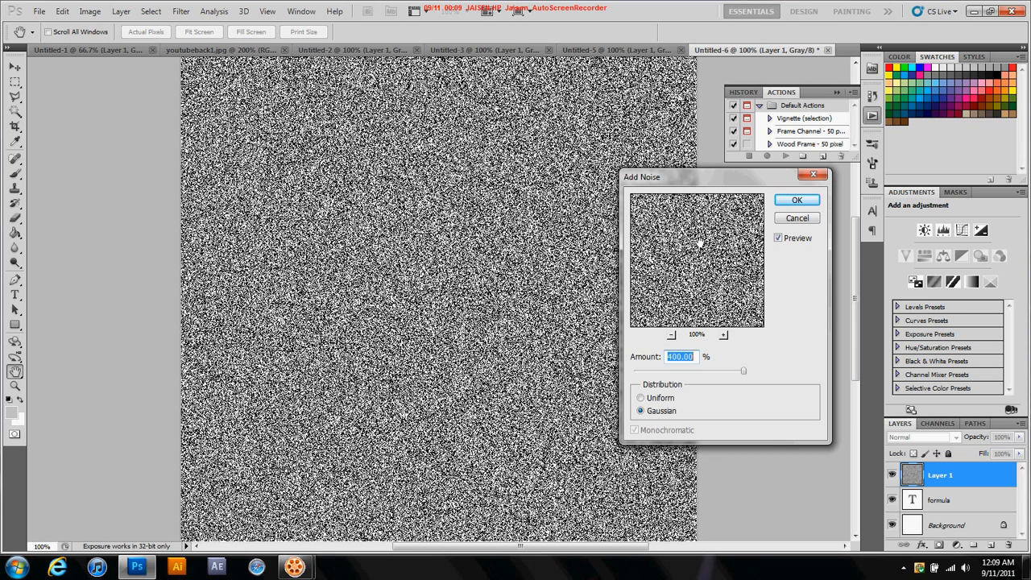
click(796, 200)
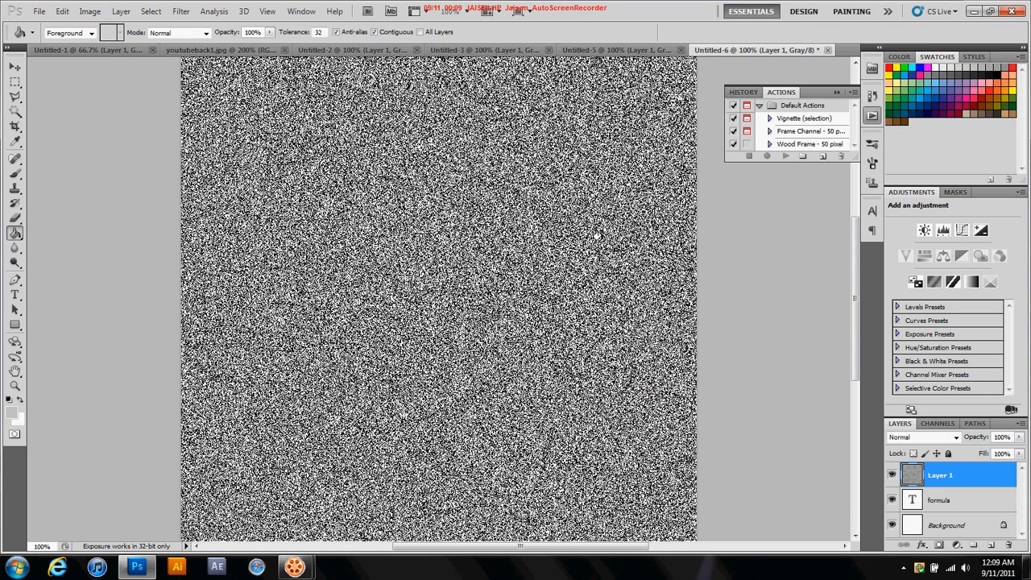
Apply a Motion Blur to the noise layer with an angle of 10° and a distance of 241 pixels
click(181, 13)
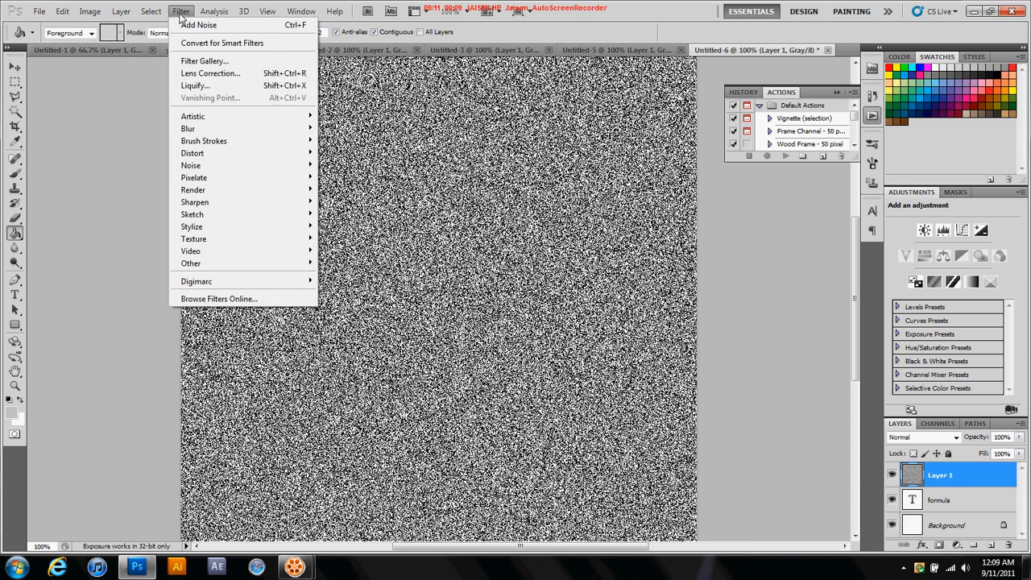
mouse_move(201, 134)
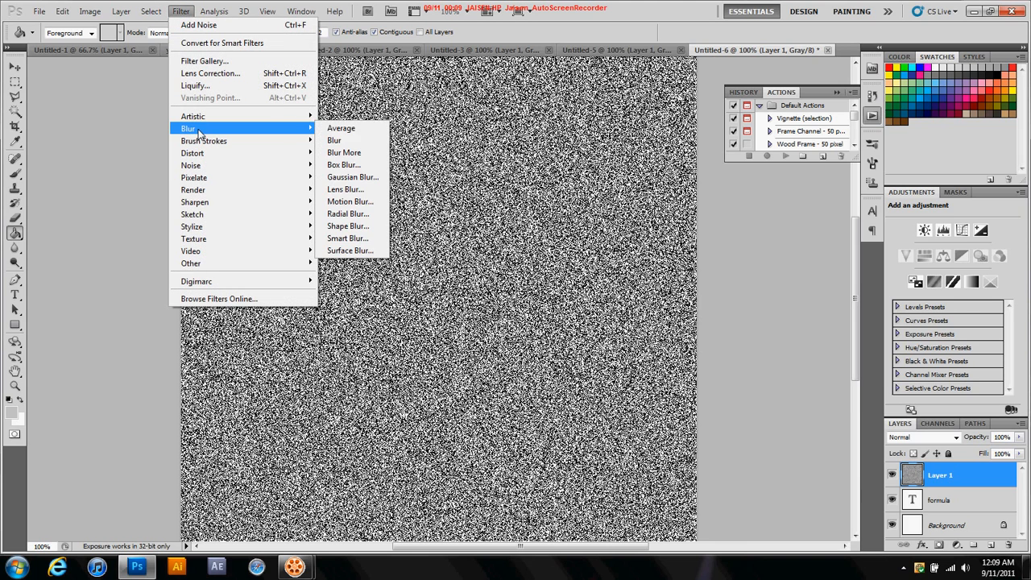
click(343, 202)
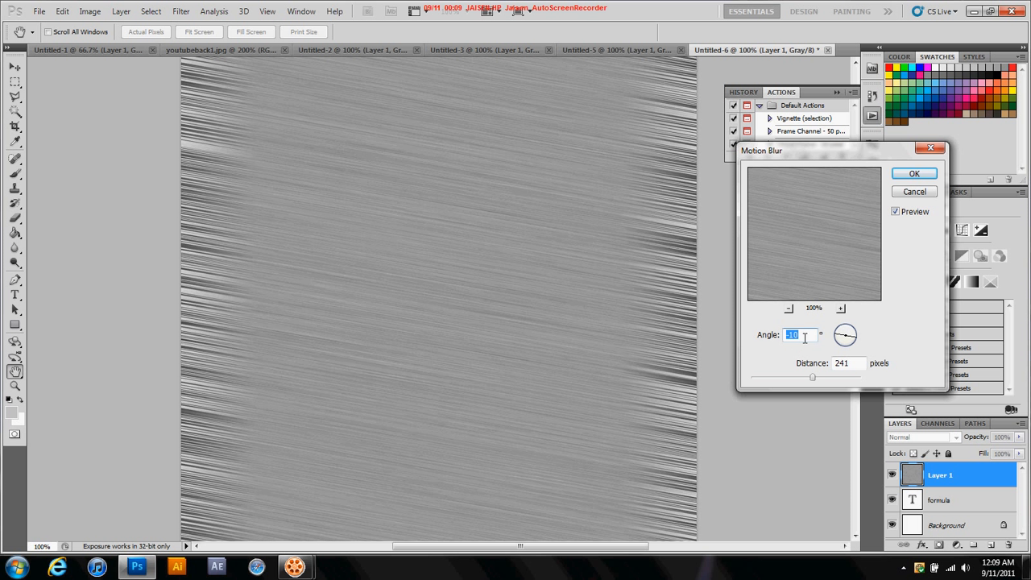
text(10)
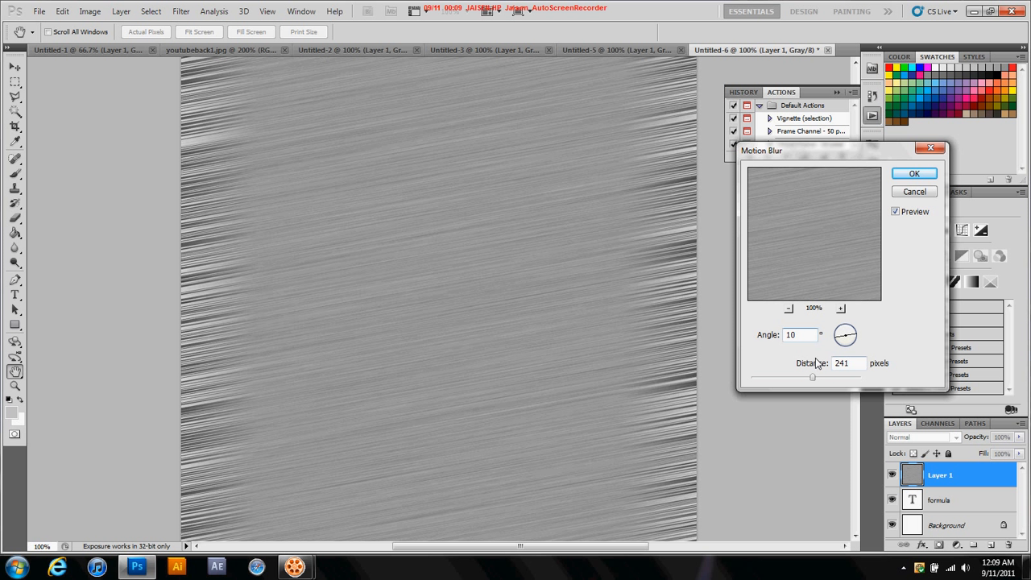
click(913, 174)
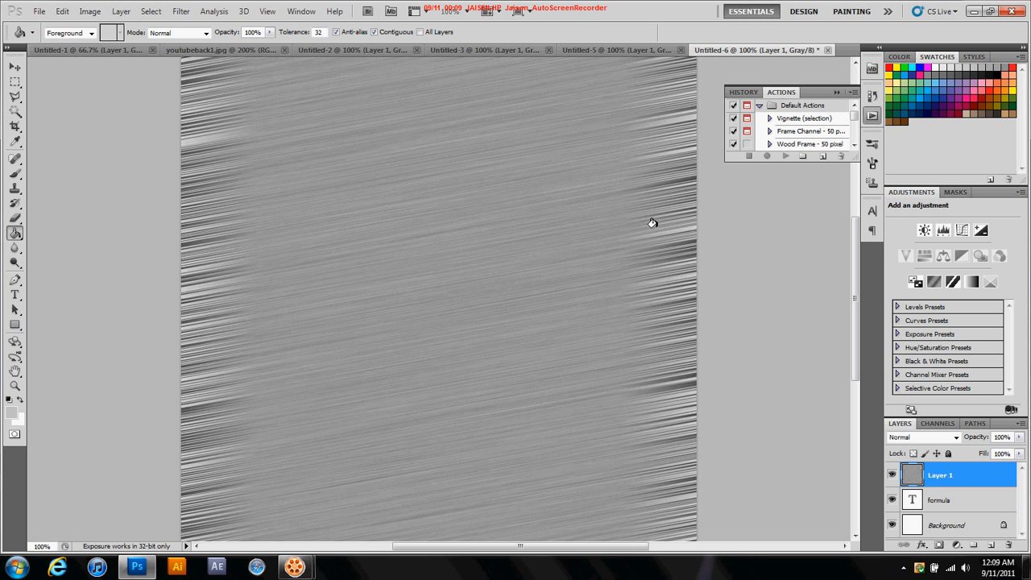
Stretch the blurred texture layer past both side edges of the canvas to about 140% width and clip it to the formula text layer
click(14, 66)
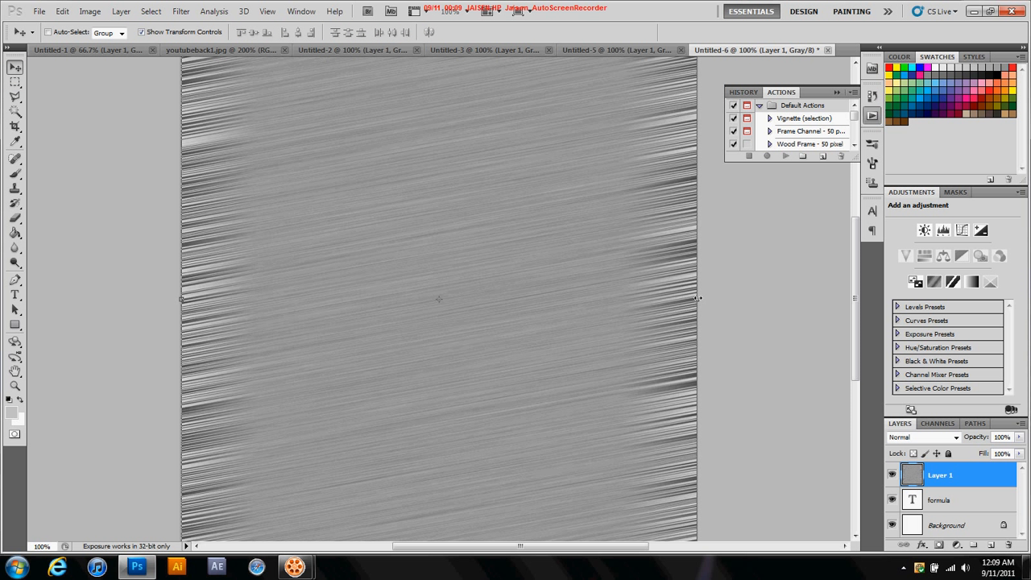
drag(697, 298, 802, 296)
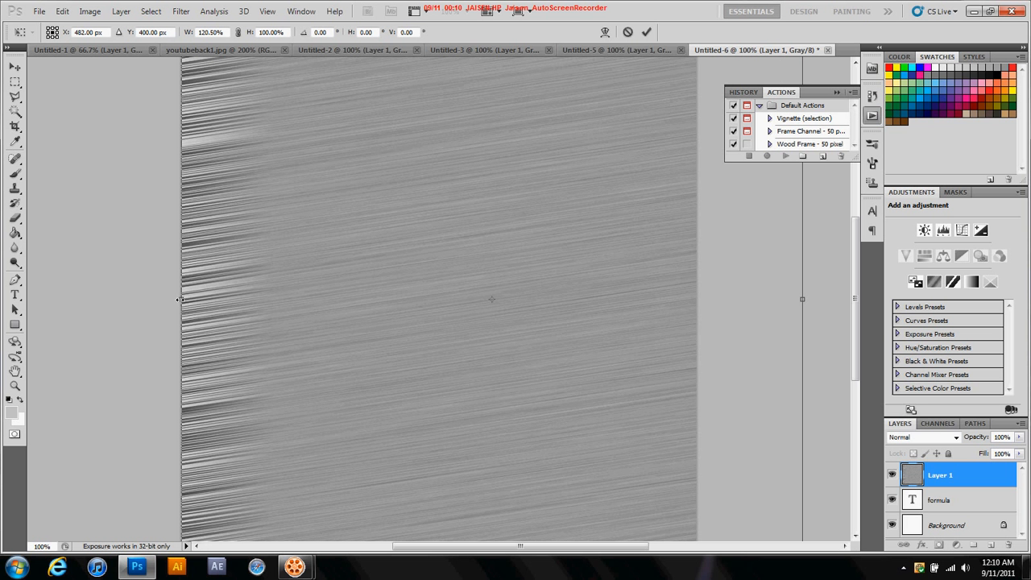
drag(180, 299, 78, 307)
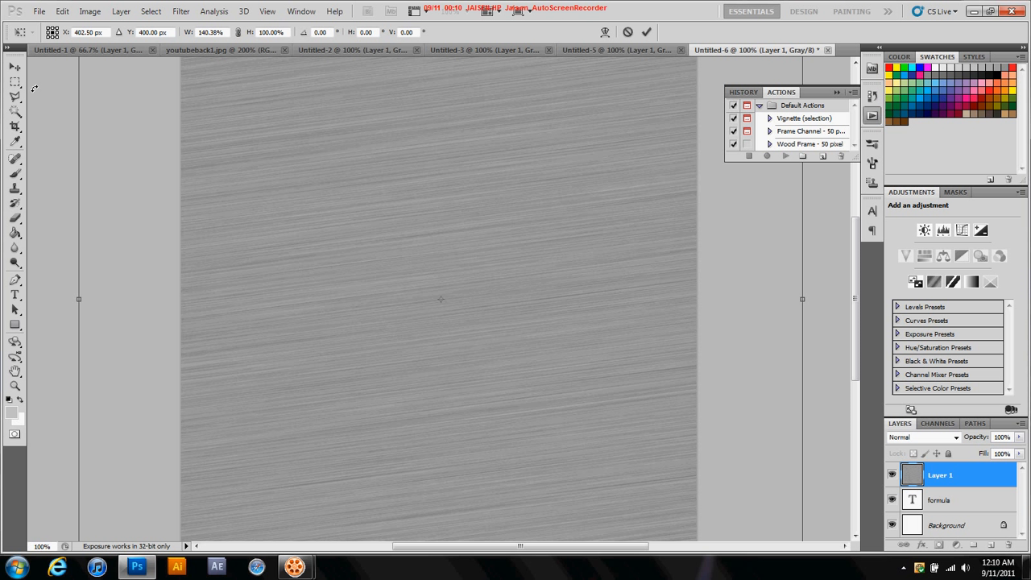
click(15, 66)
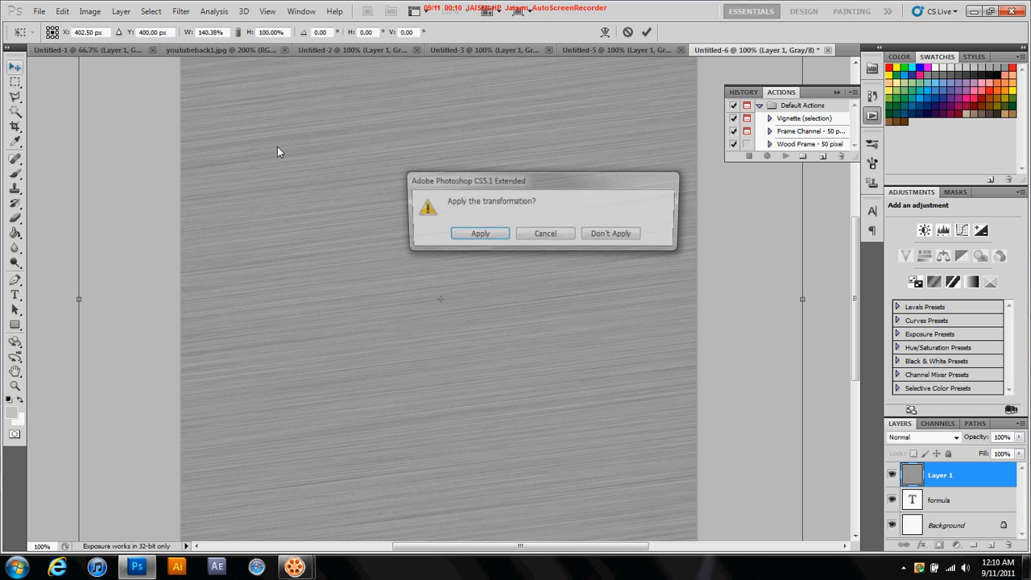
click(477, 235)
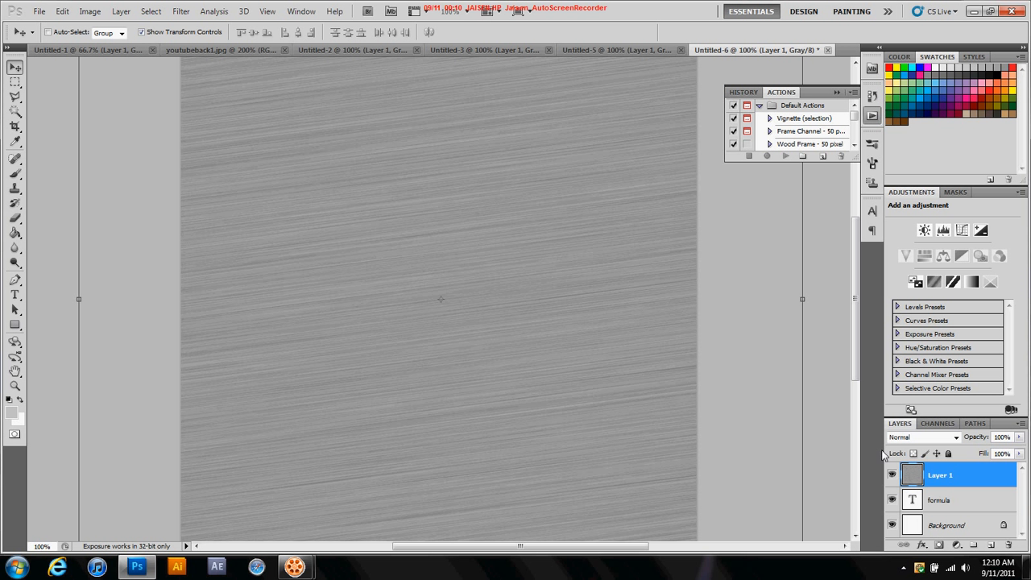
right_click(949, 475)
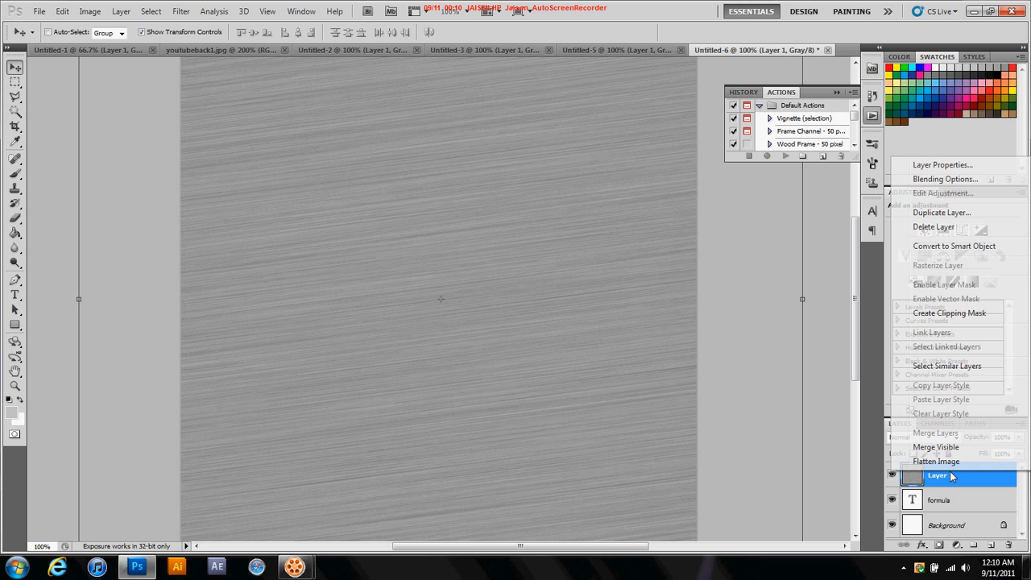
click(966, 318)
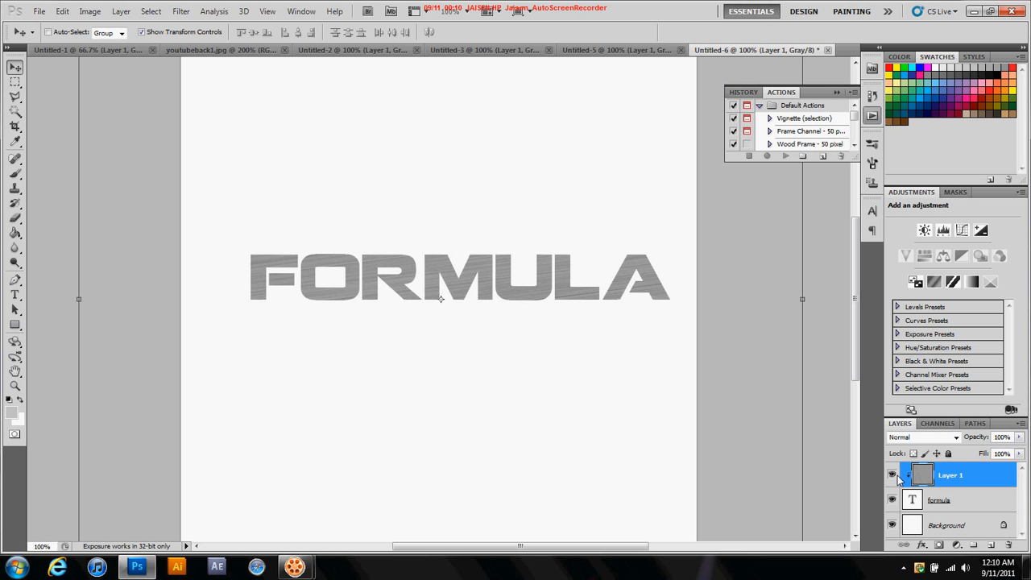
Add a Bevel and Emboss effect to the formula text layer with the Chisel Hard technique and a size of 5 px
click(947, 500)
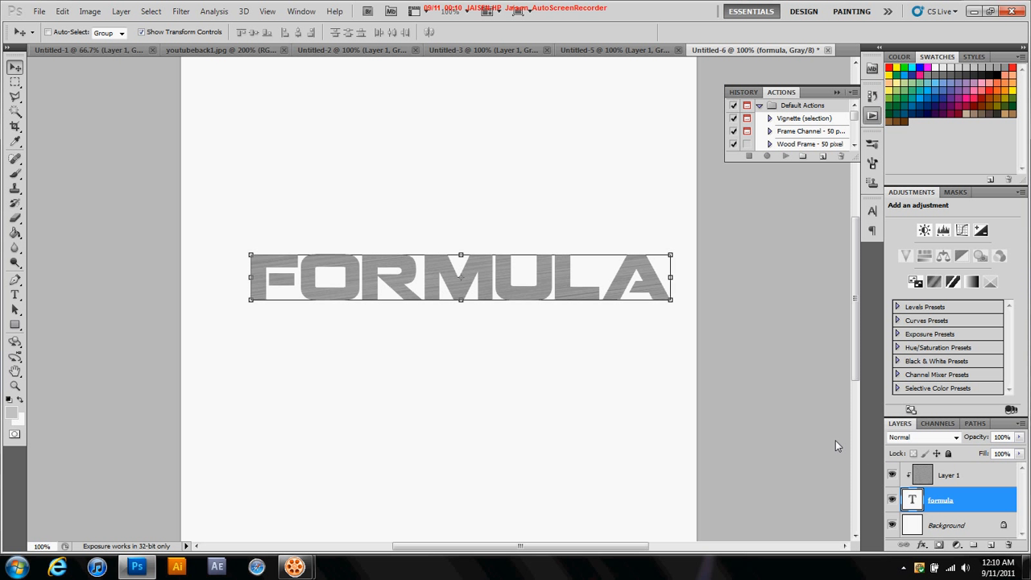
click(922, 546)
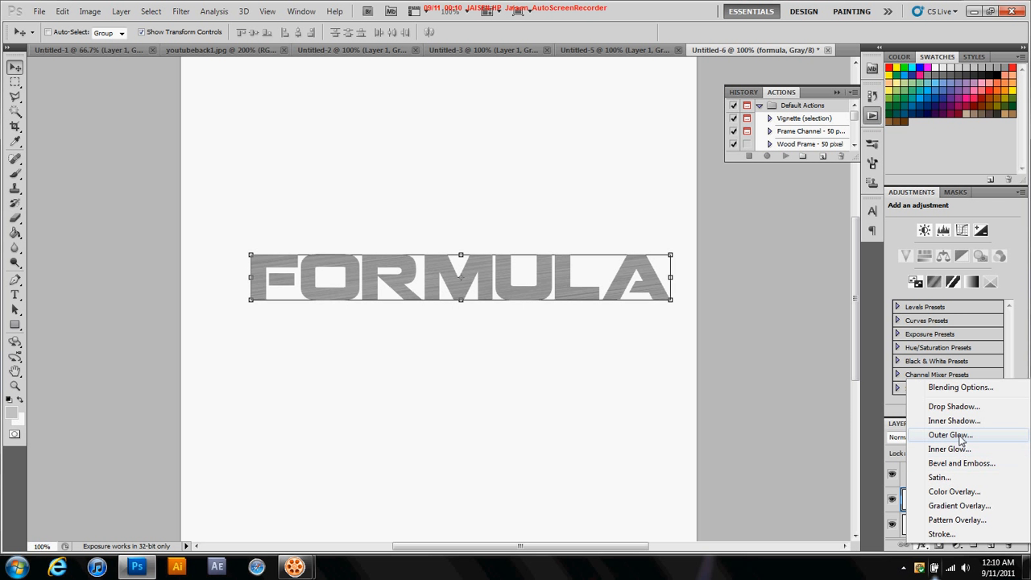
click(959, 464)
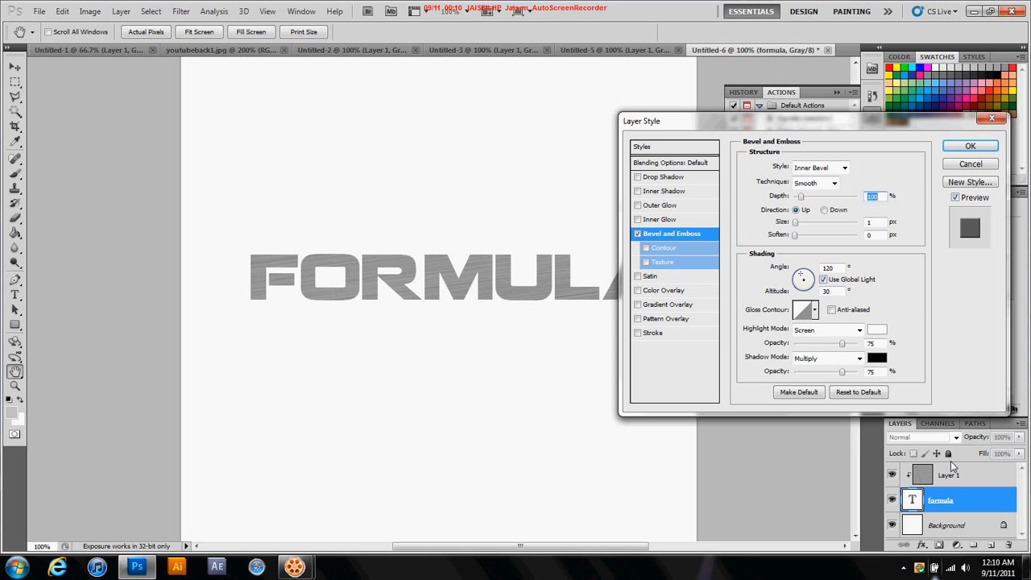
click(834, 182)
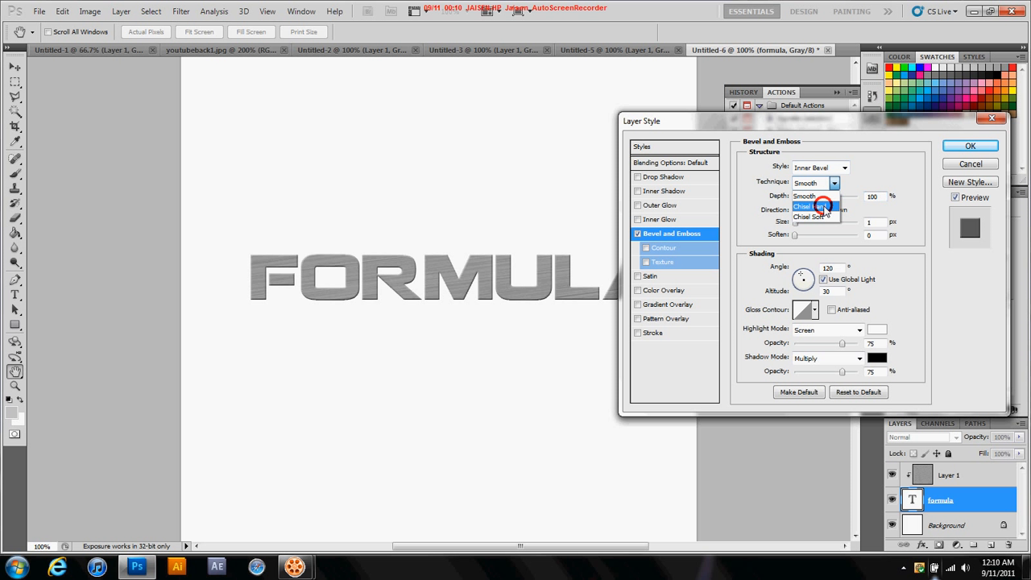
click(824, 207)
drag(796, 225, 800, 226)
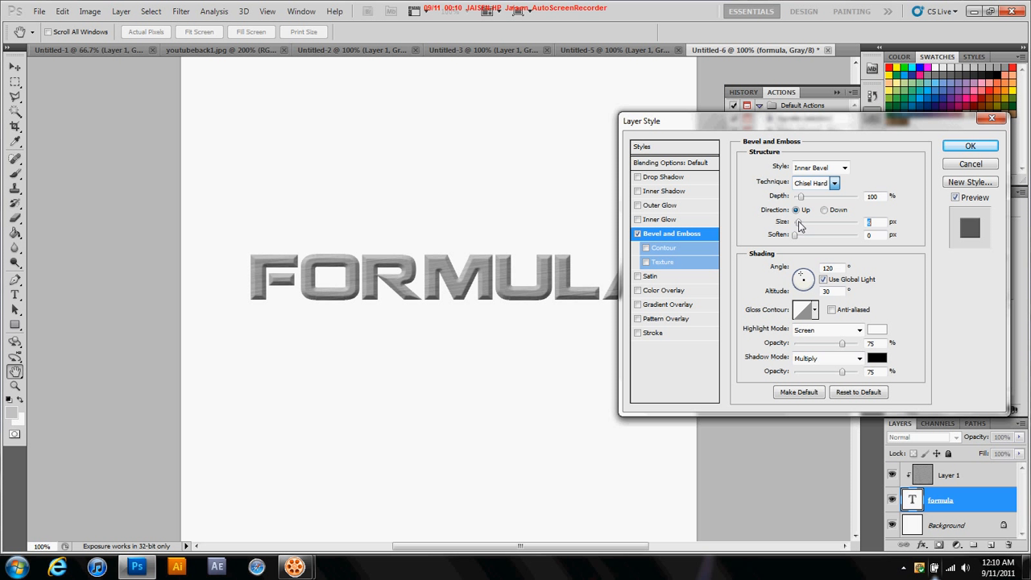
drag(800, 227, 810, 227)
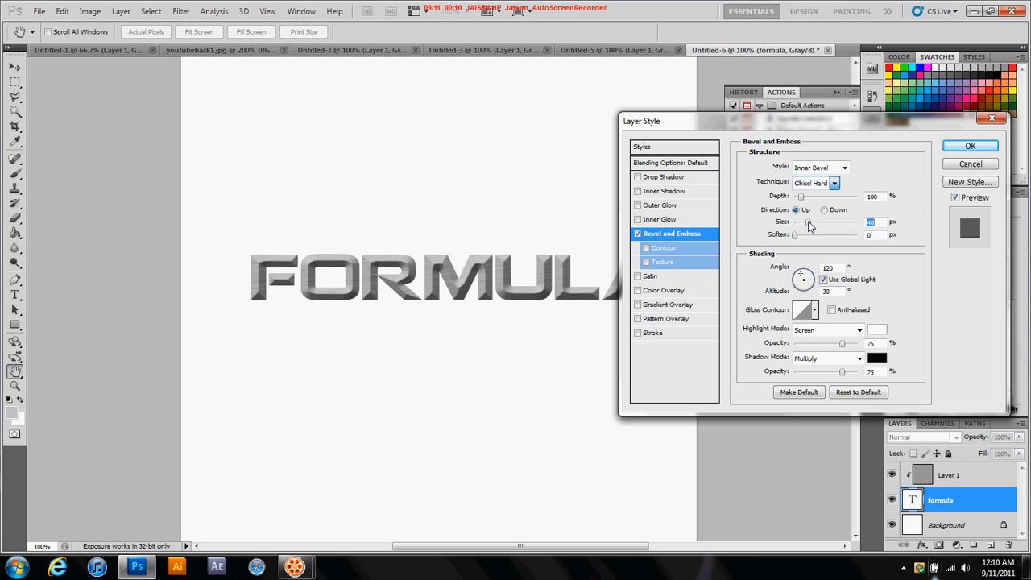
drag(810, 227, 800, 234)
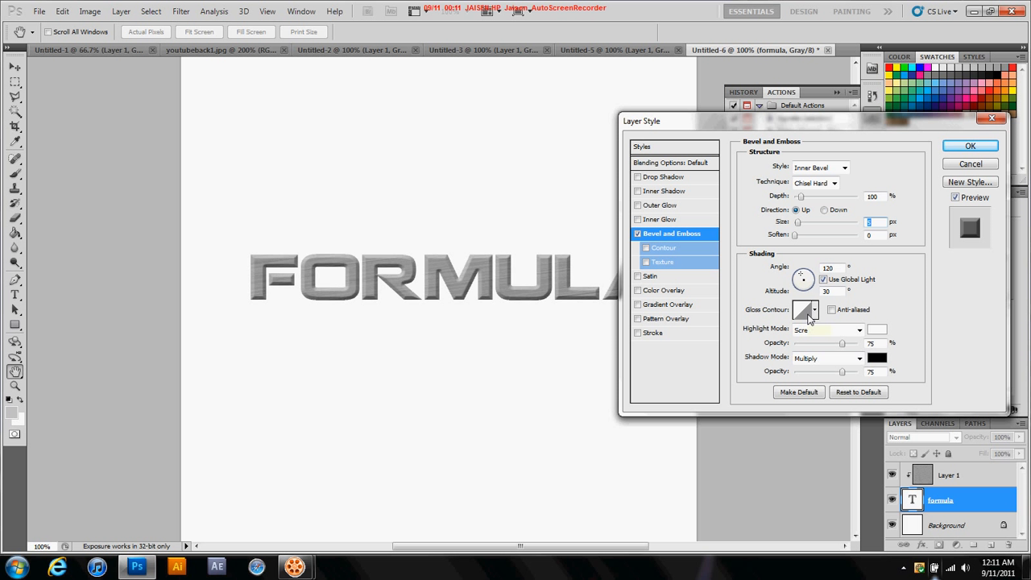
Set the bevel's gloss contour to the Ring preset
click(805, 311)
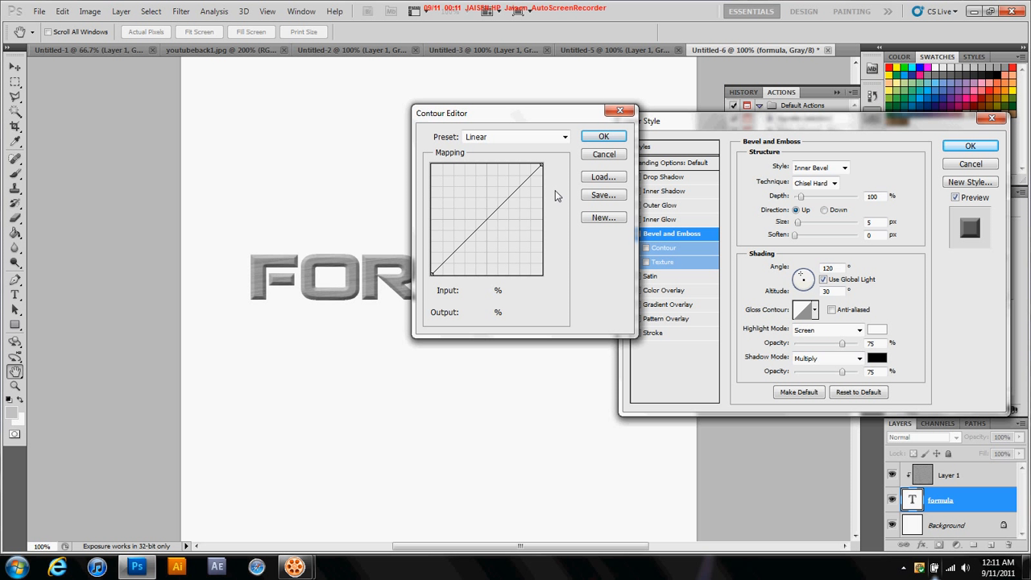
click(565, 137)
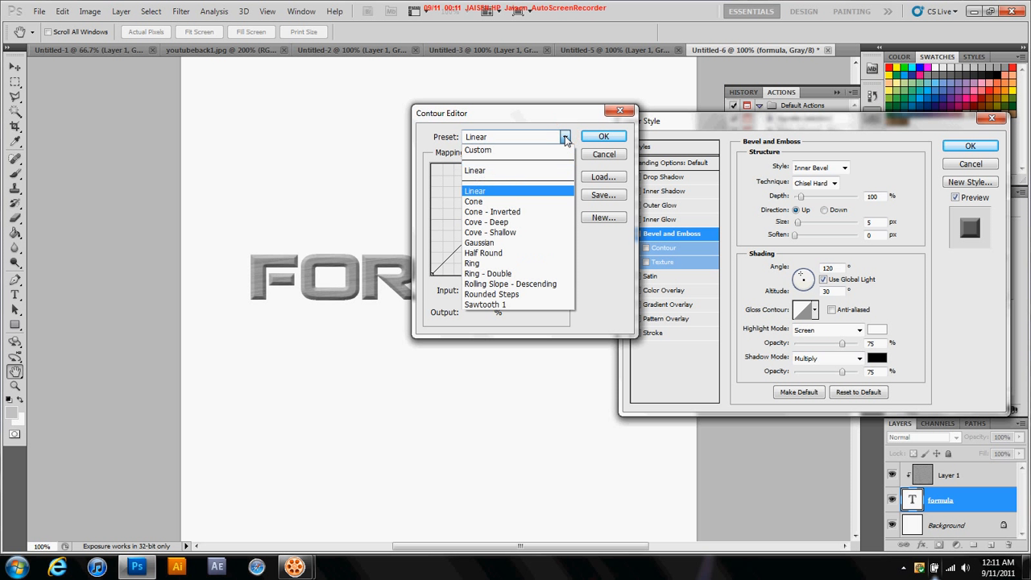
click(503, 266)
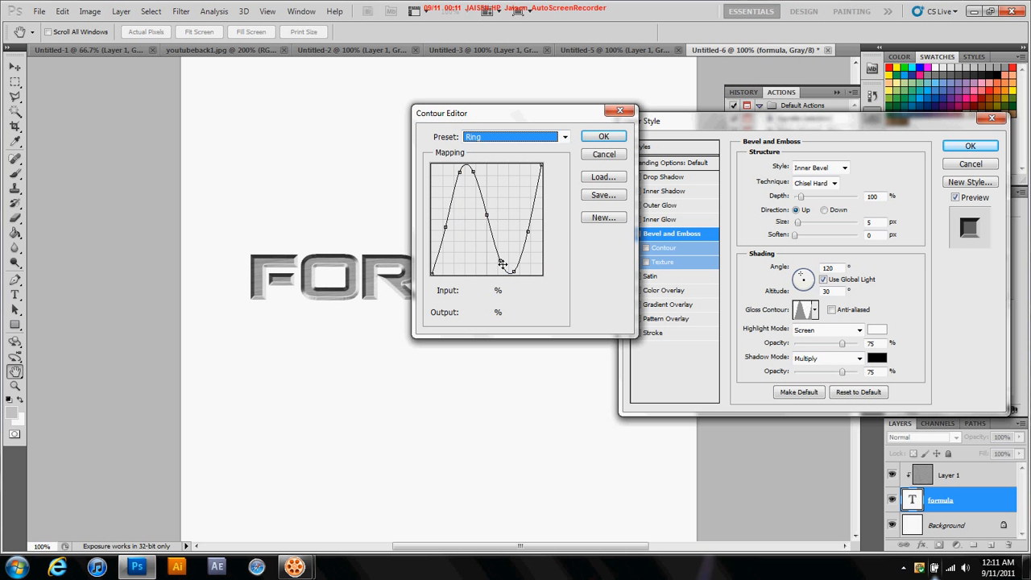
click(602, 136)
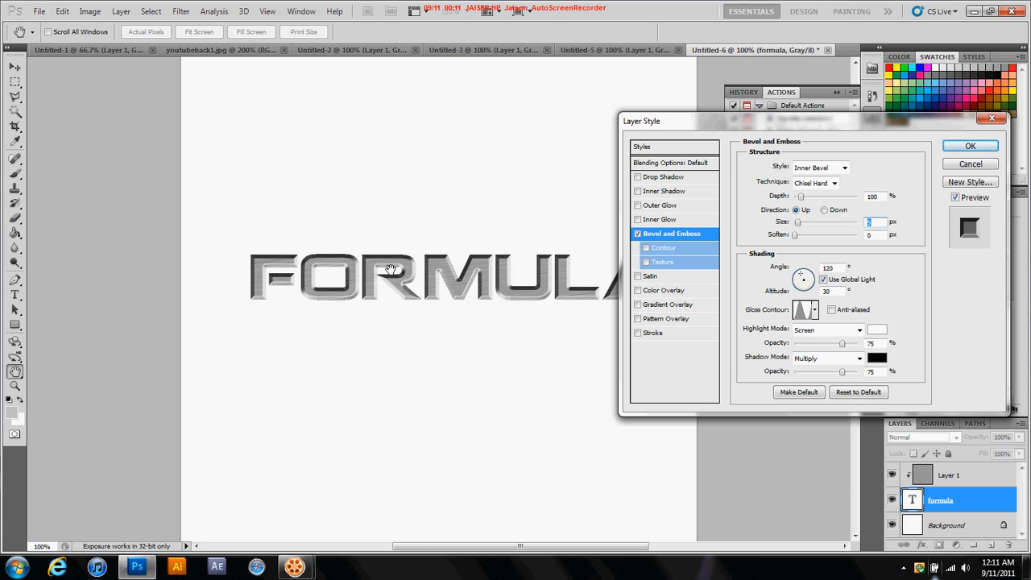
Add a reversed, Reflected Gradient Overlay to the text with Overlay blend mode and about 75% opacity, and apply the layer style
click(671, 306)
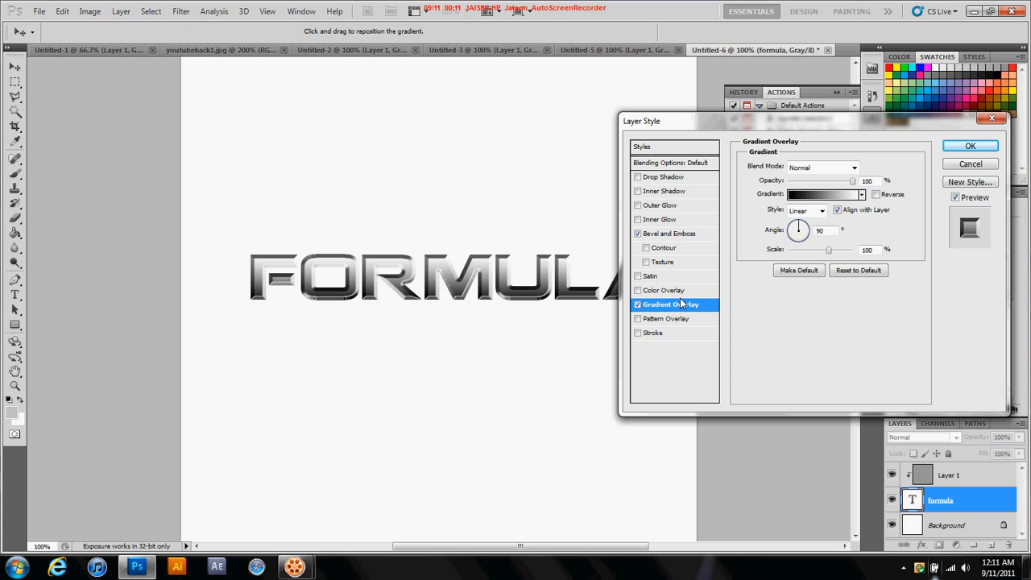
click(844, 167)
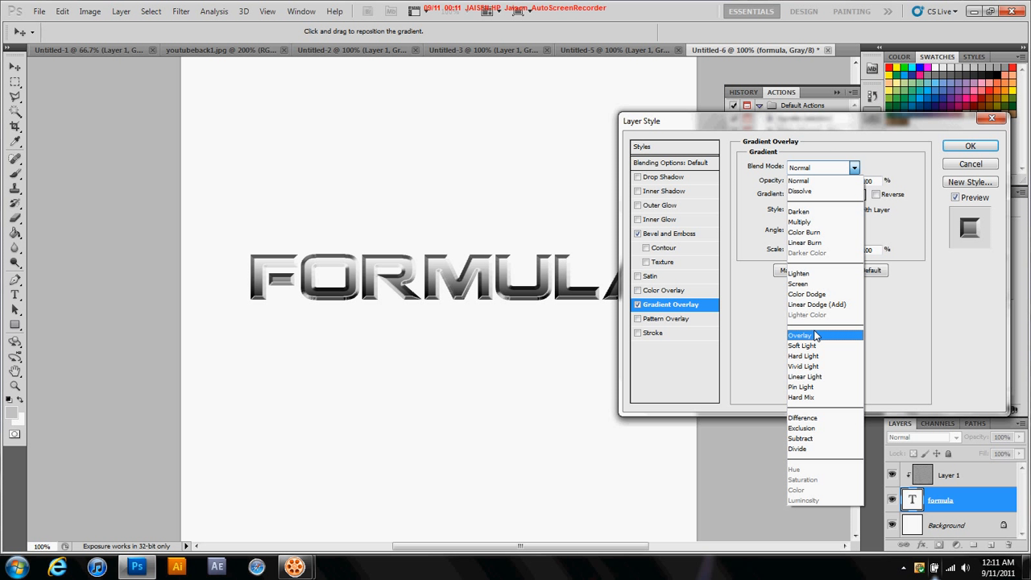
click(816, 335)
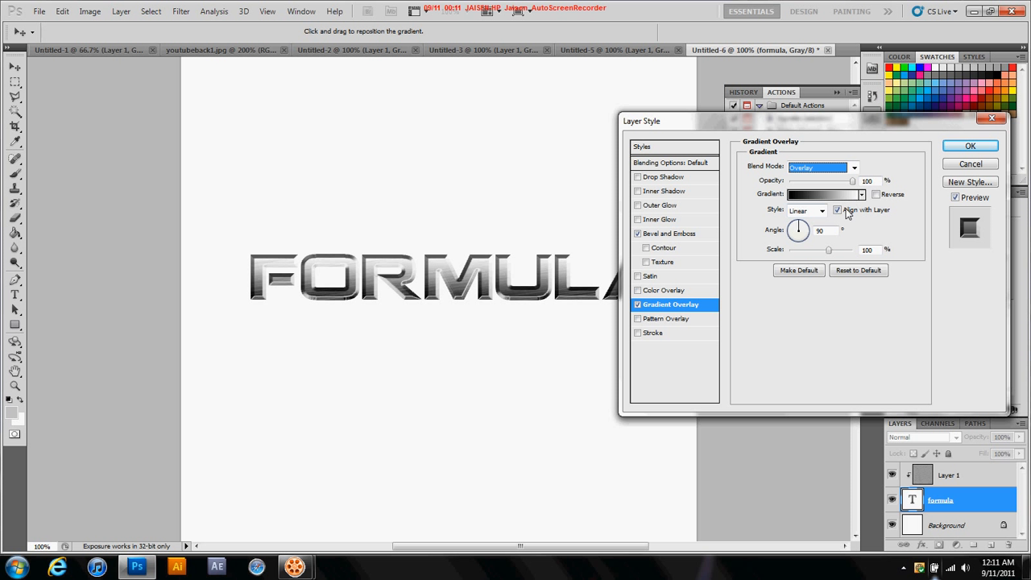
click(821, 213)
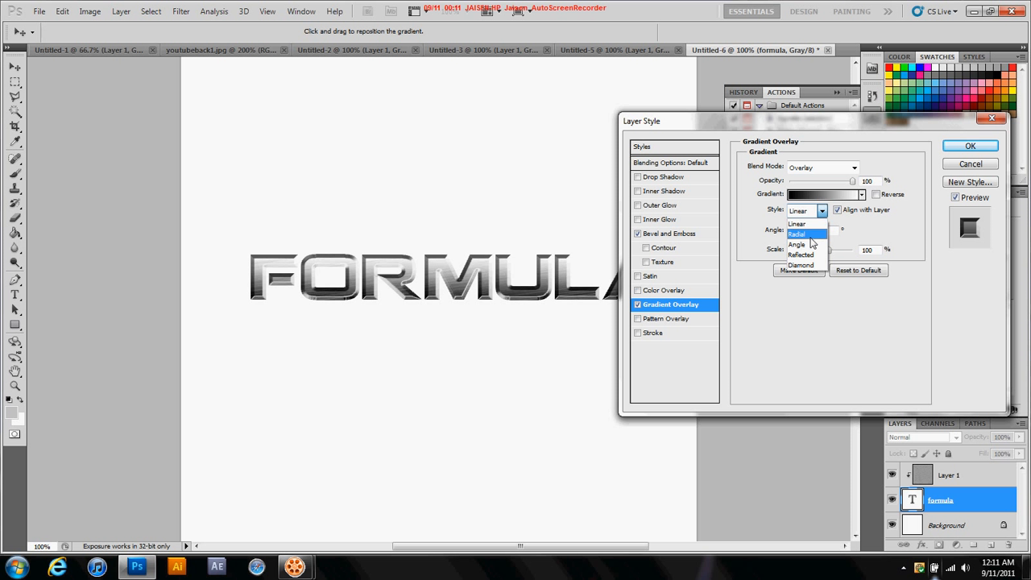
click(808, 255)
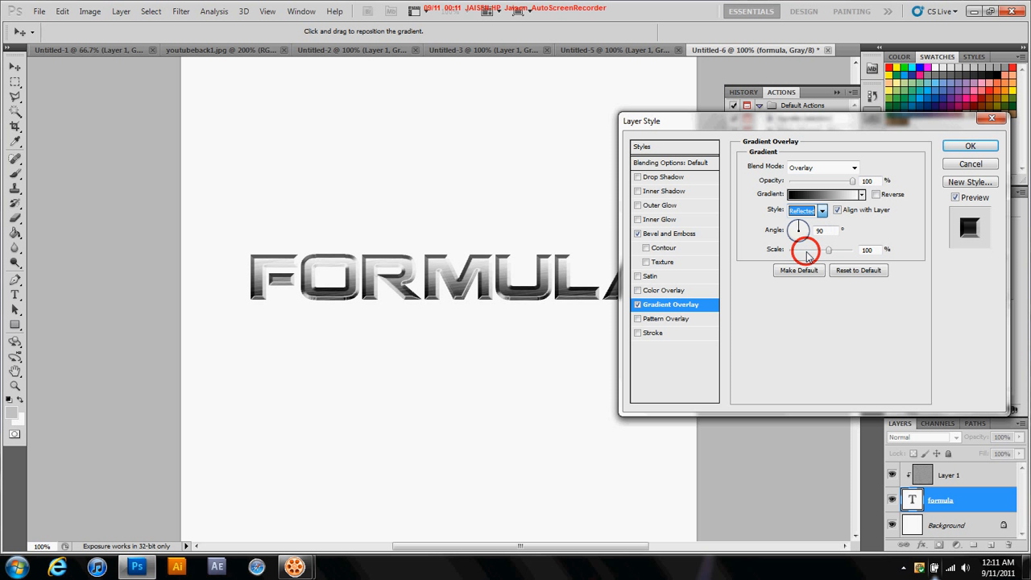
click(874, 196)
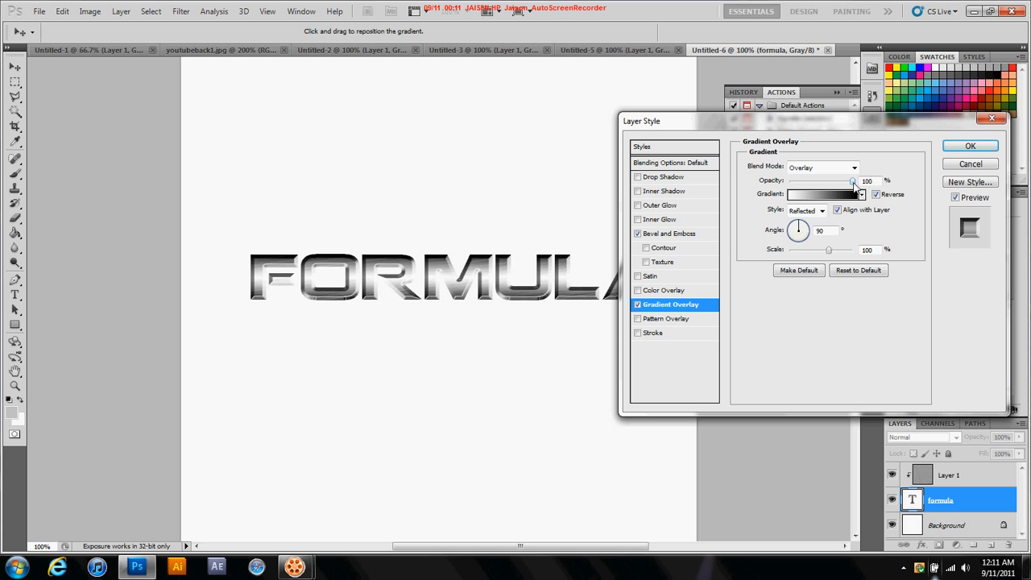
drag(854, 184, 841, 190)
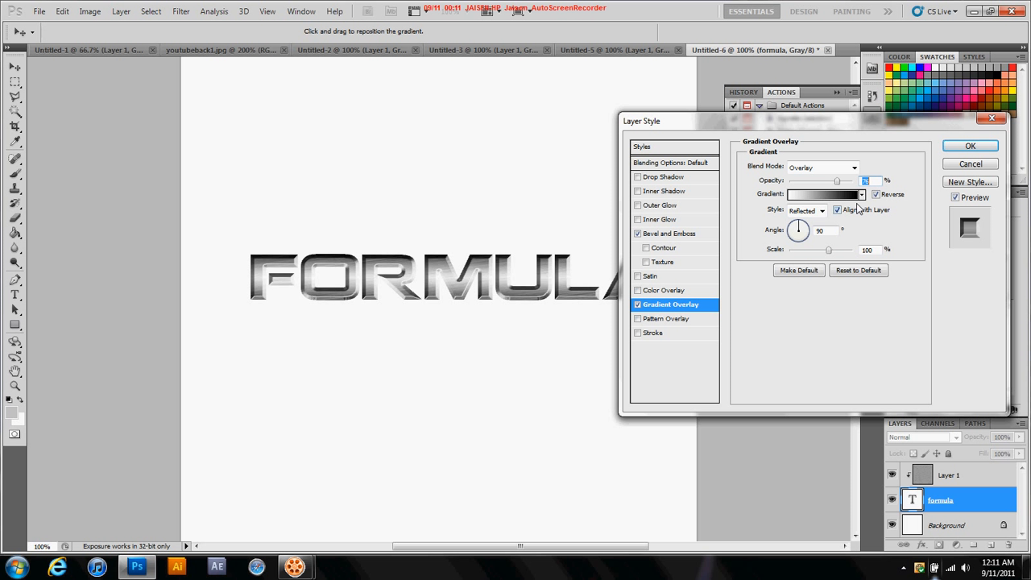
click(970, 146)
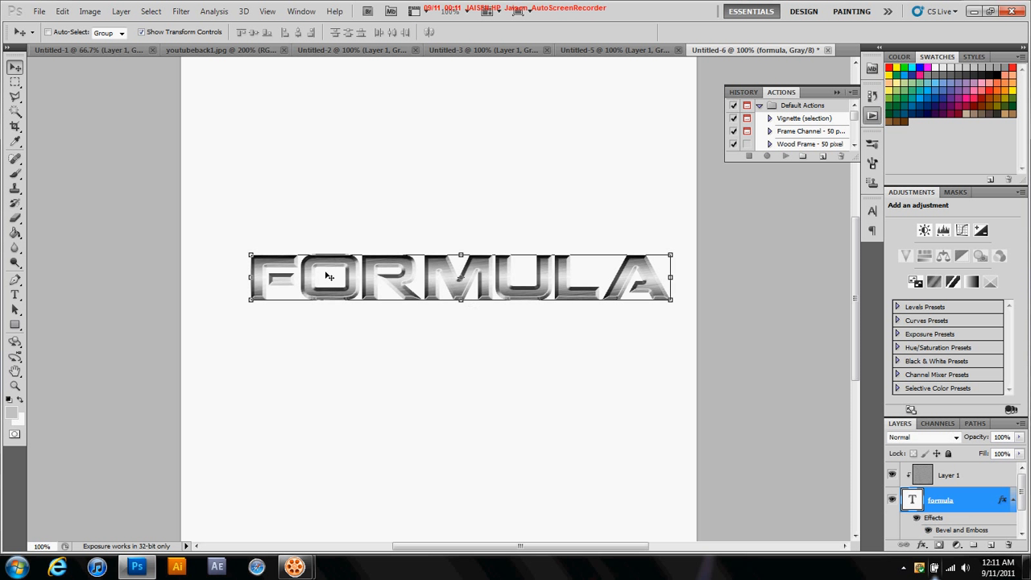
drag(251, 255, 197, 204)
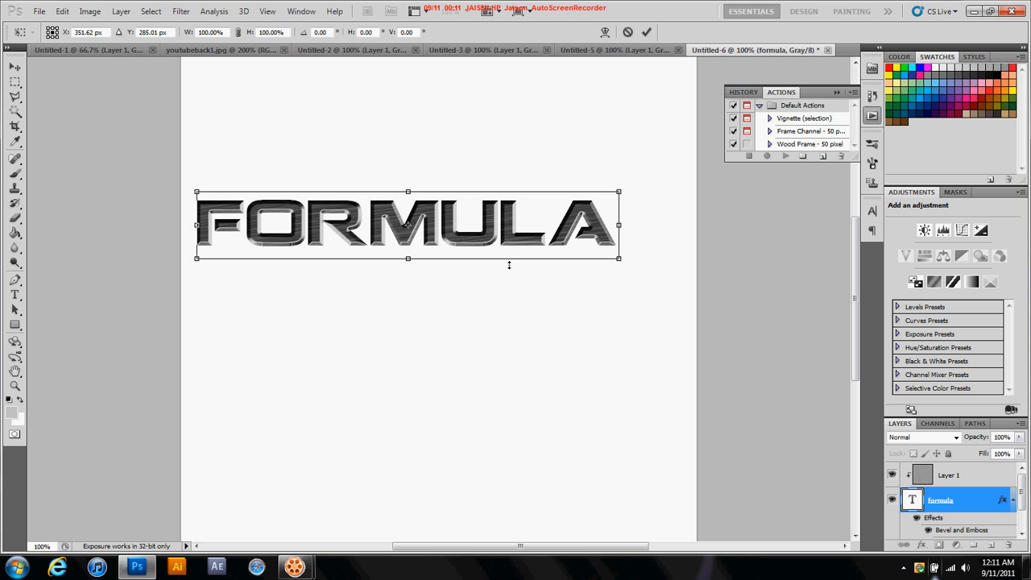
key(ctrl+z)
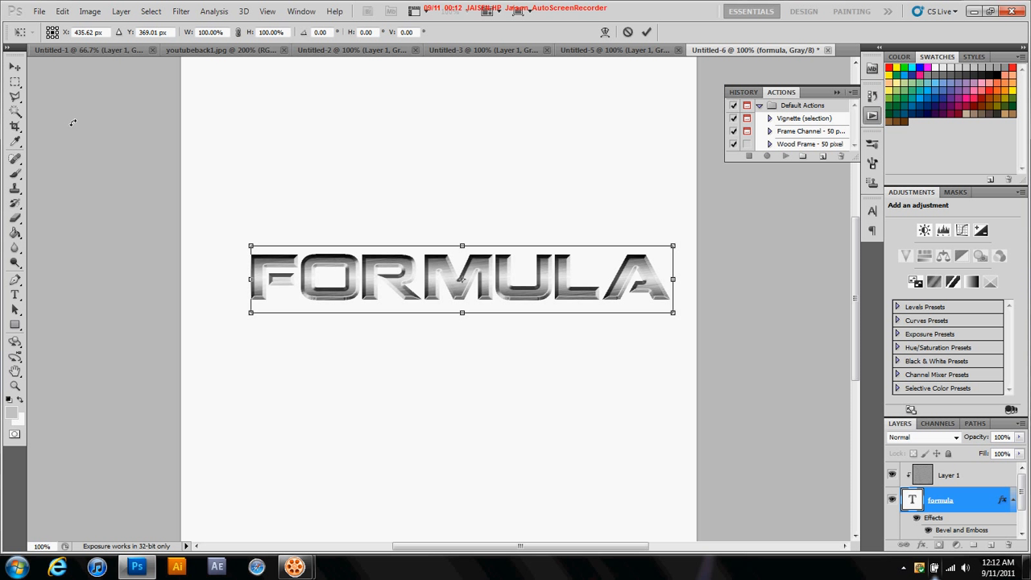
click(14, 66)
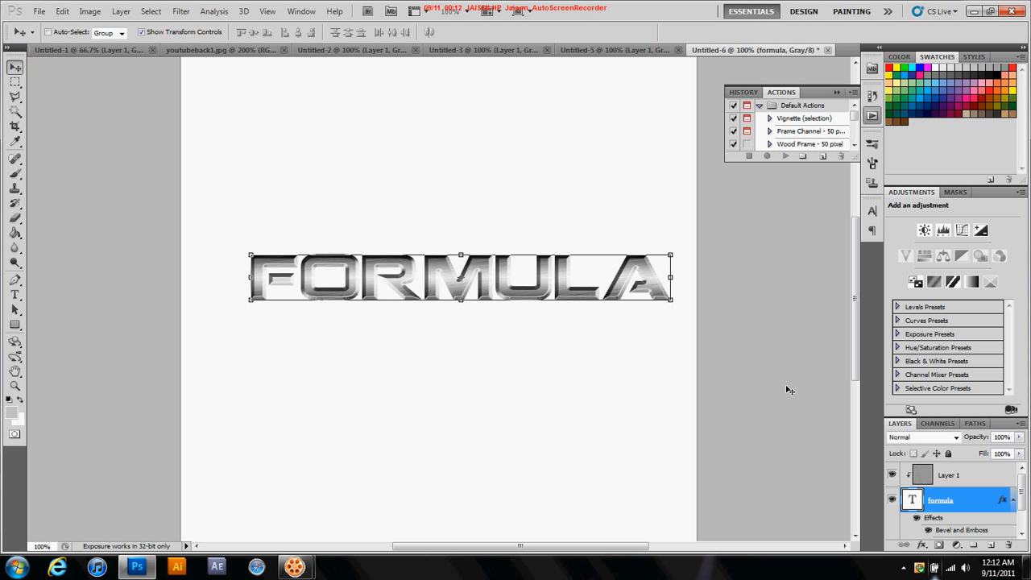
Merge the clipped texture layer and the formula text layer into one layer
ctrl+click(954, 478)
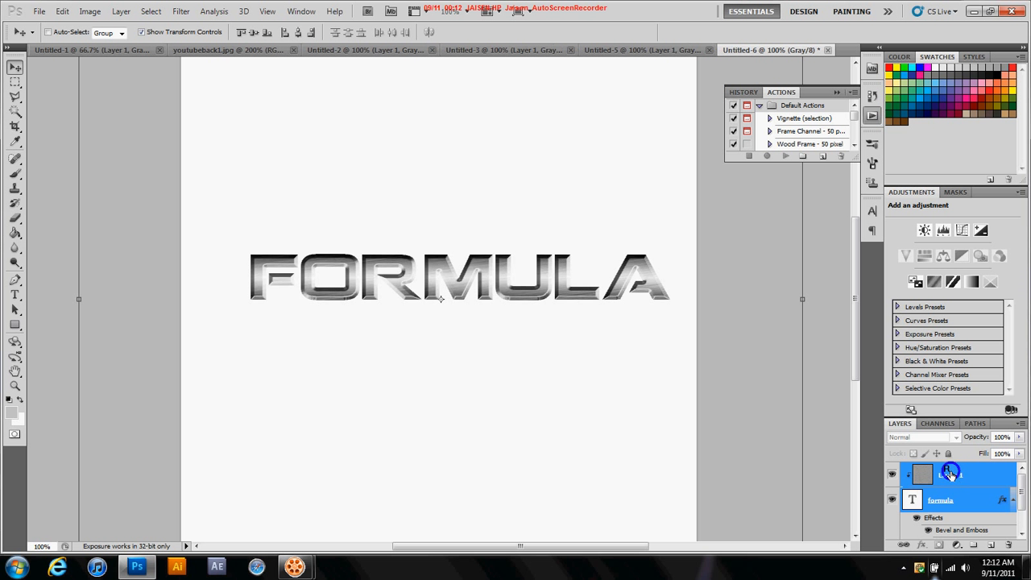
right_click(954, 480)
click(935, 433)
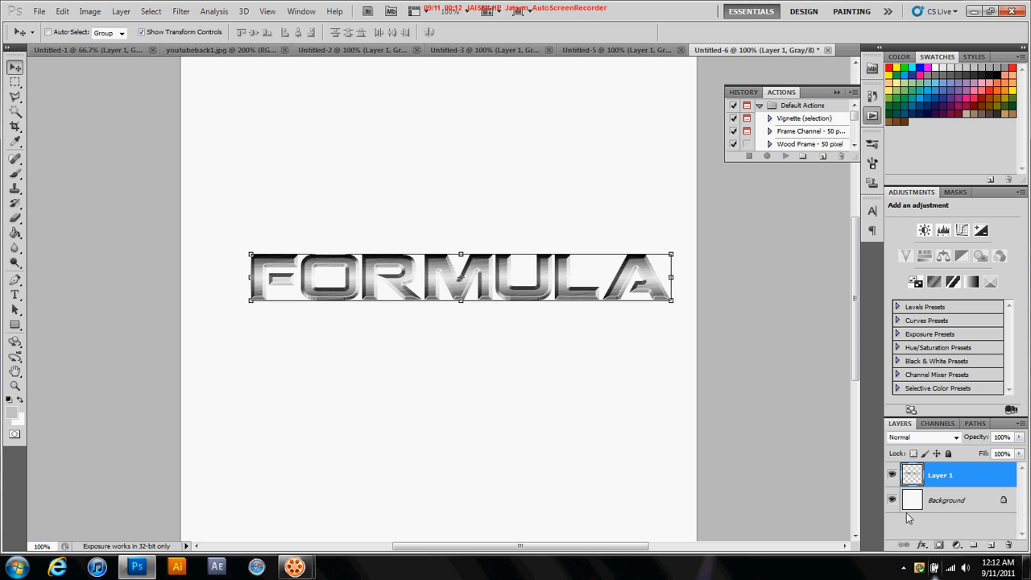
Add a Drop Shadow to the merged text layer with a distance of 22 px and a size of 13 px
click(922, 546)
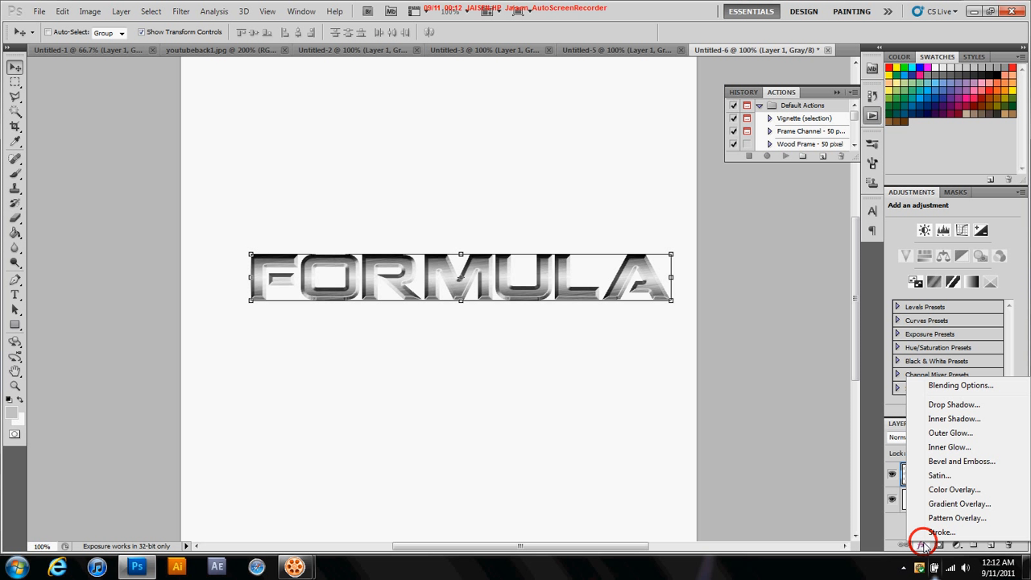
click(951, 407)
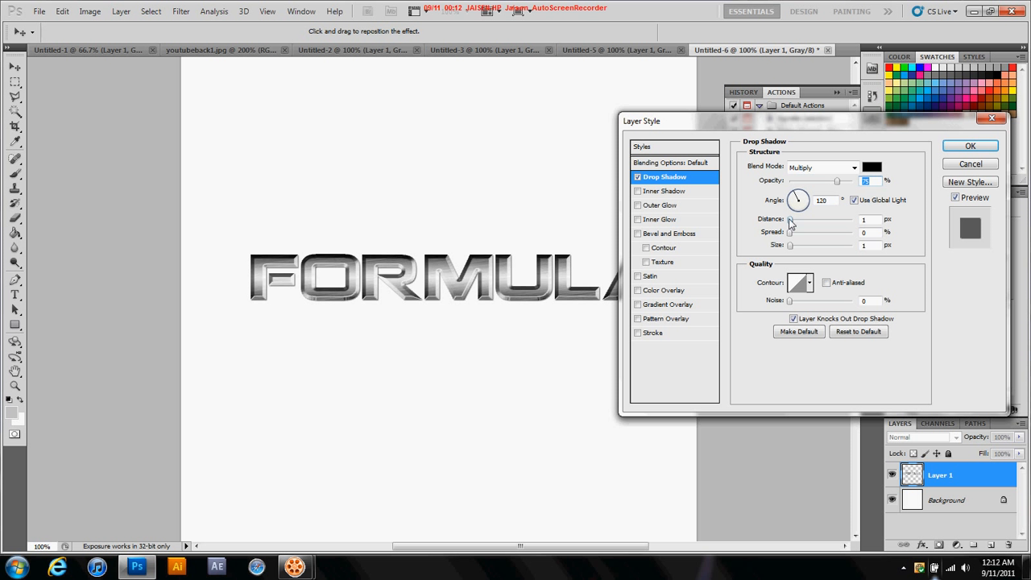
drag(791, 224, 797, 249)
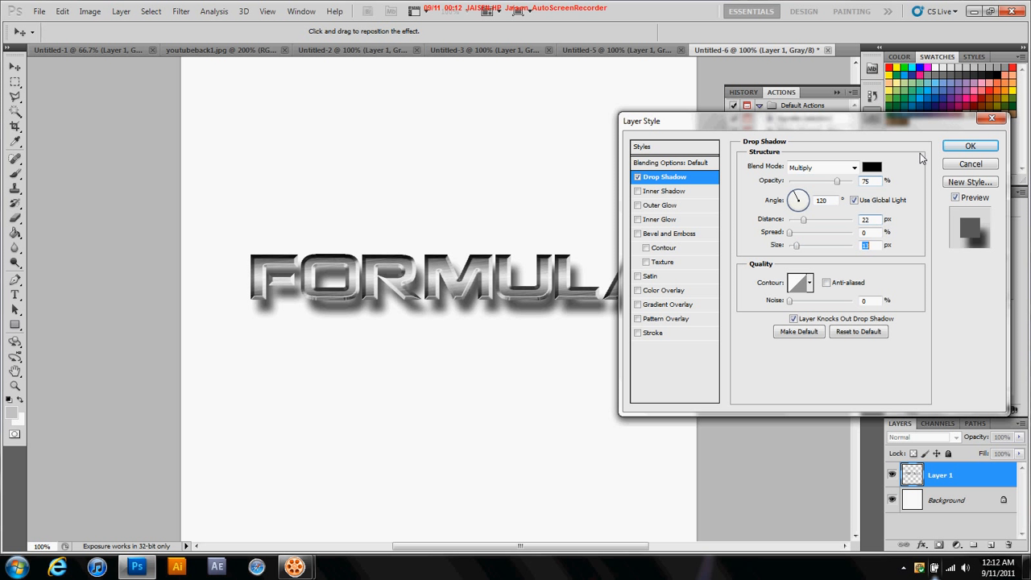
click(947, 152)
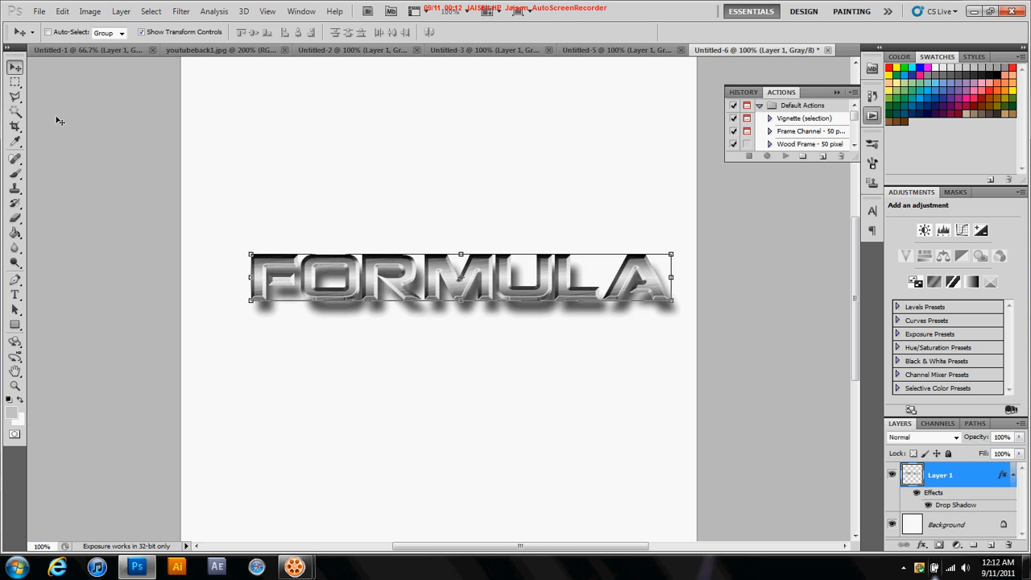
Switch to the Rectangular Marquee tool to view the finished text without its transform controls
click(16, 81)
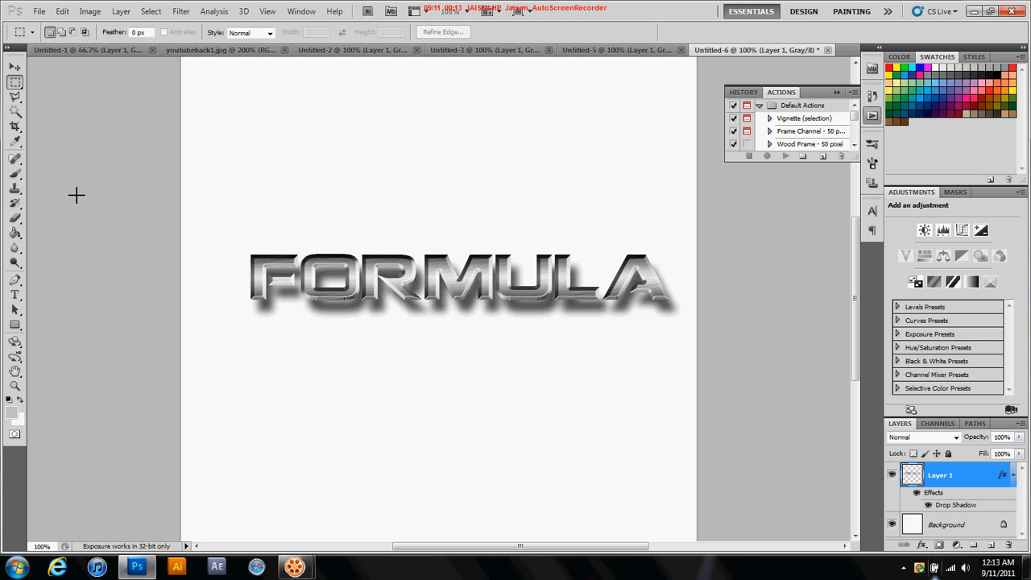
click(174, 423)
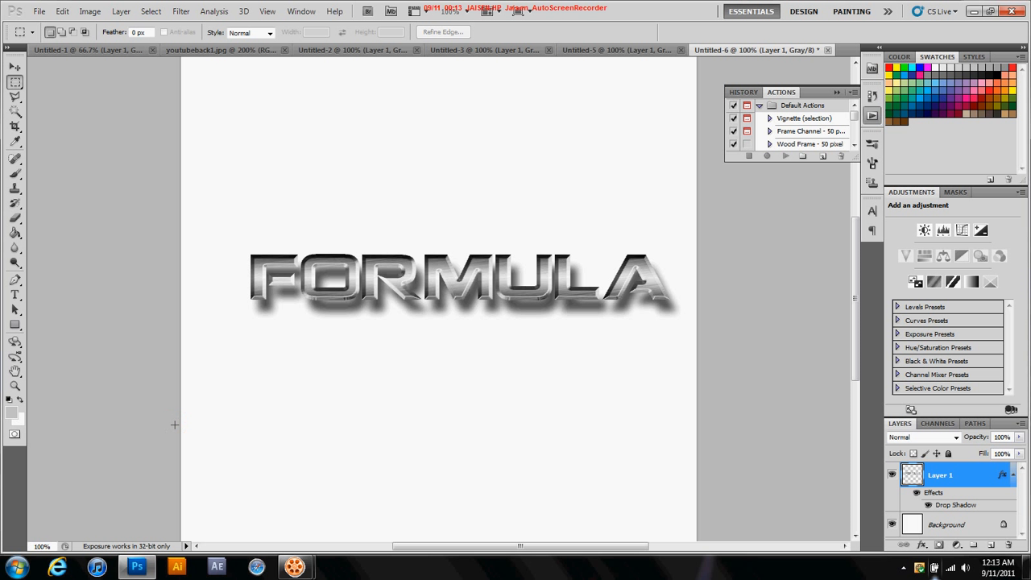